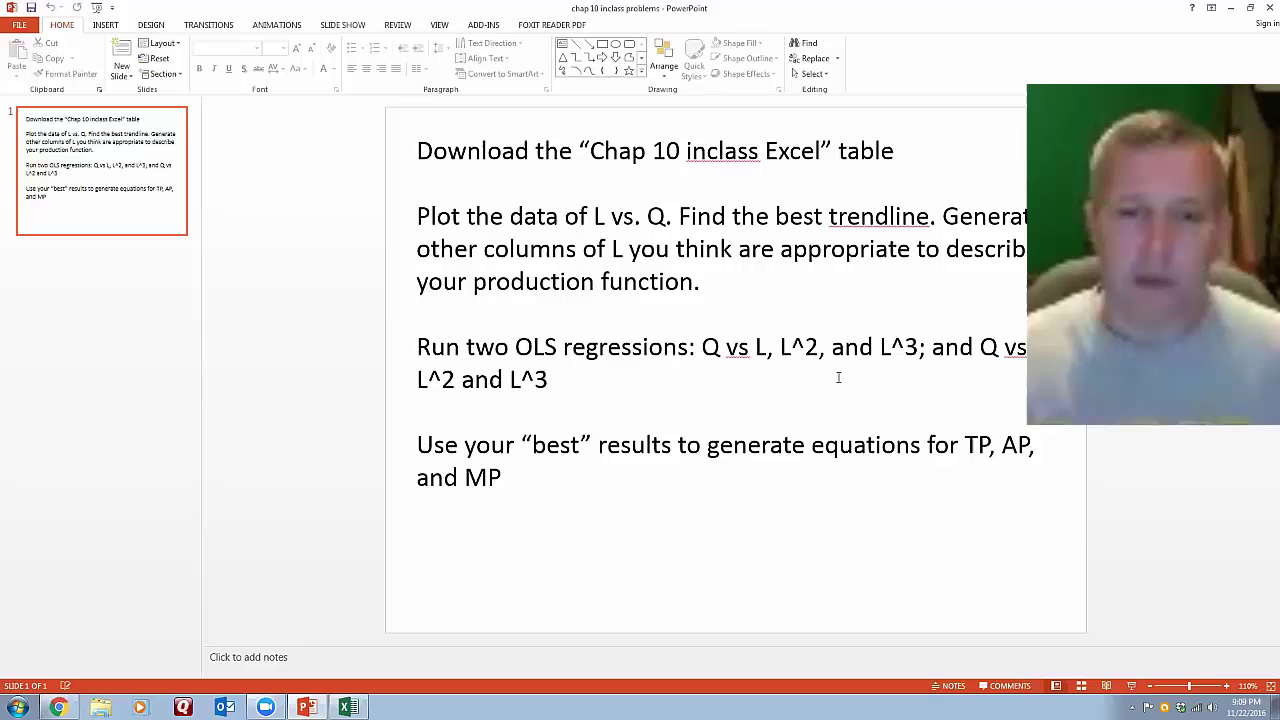
- Switch from the PowerPoint assignment slide to the chap 10 inclass Excel workbook
click(347, 707)
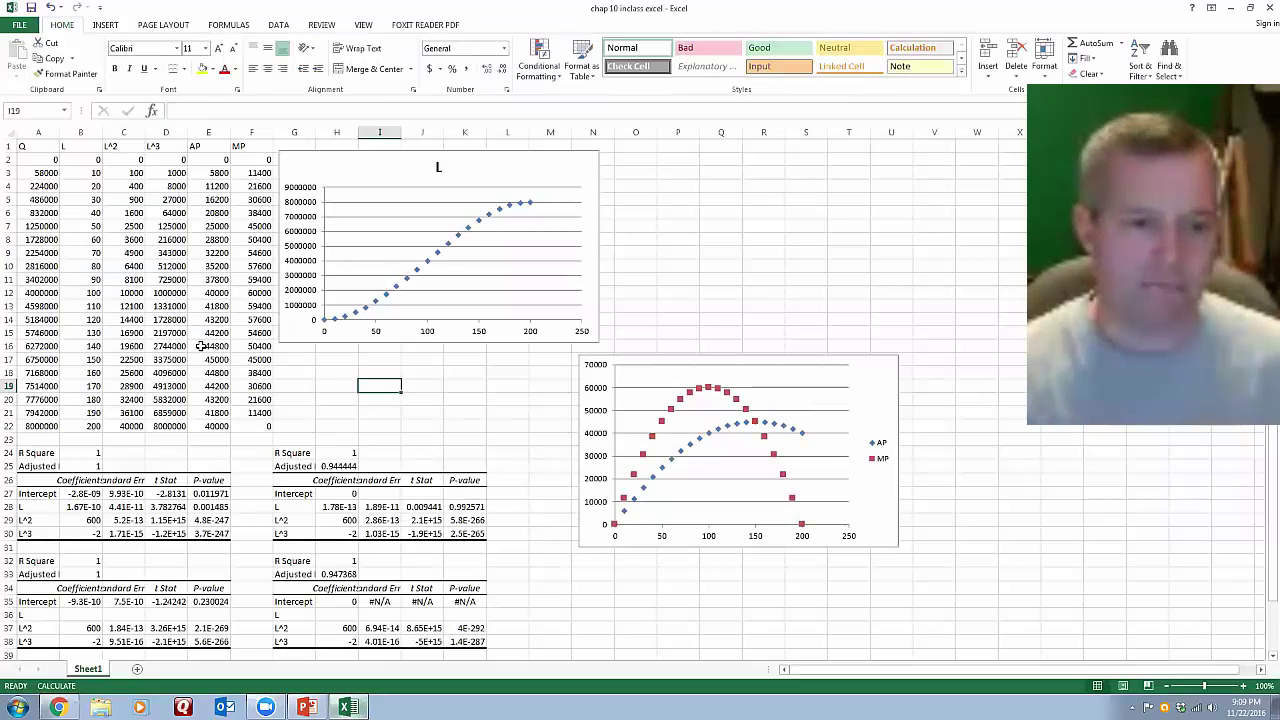
- Zoom in on the worksheet to enlarge the charts and regression tables
scroll(255, 513, down, 3)
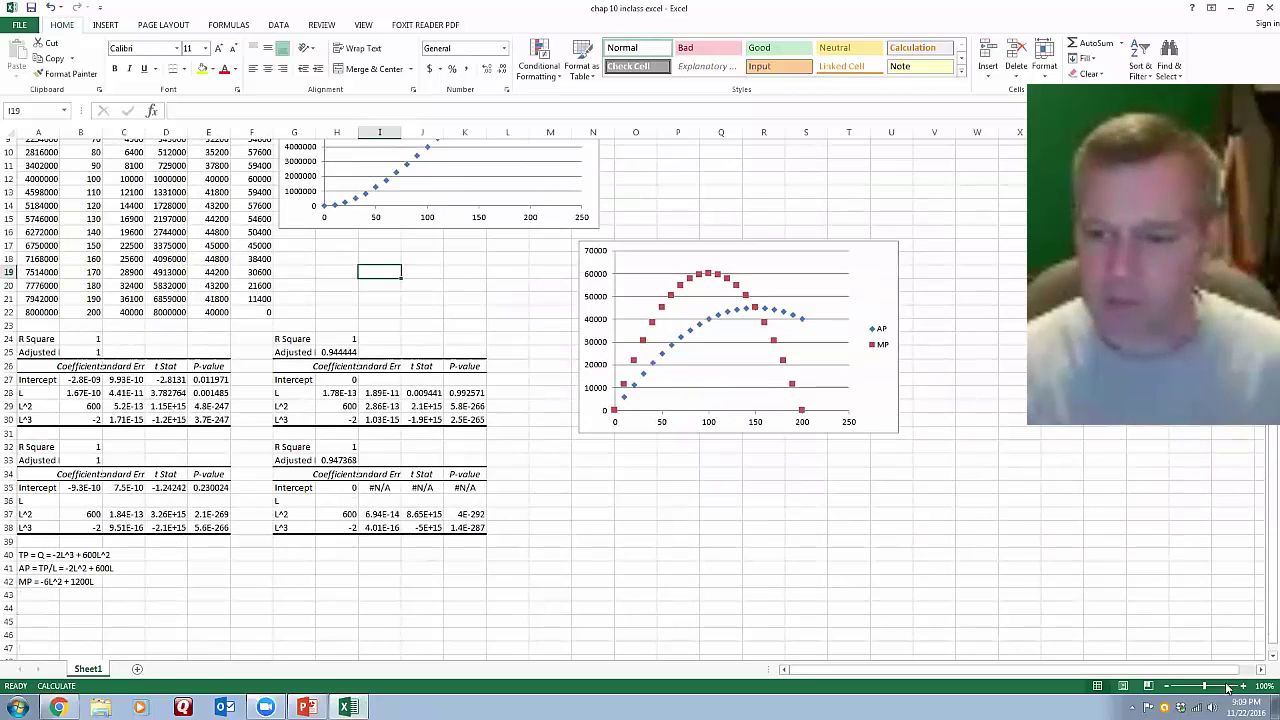
double_click(1243, 686)
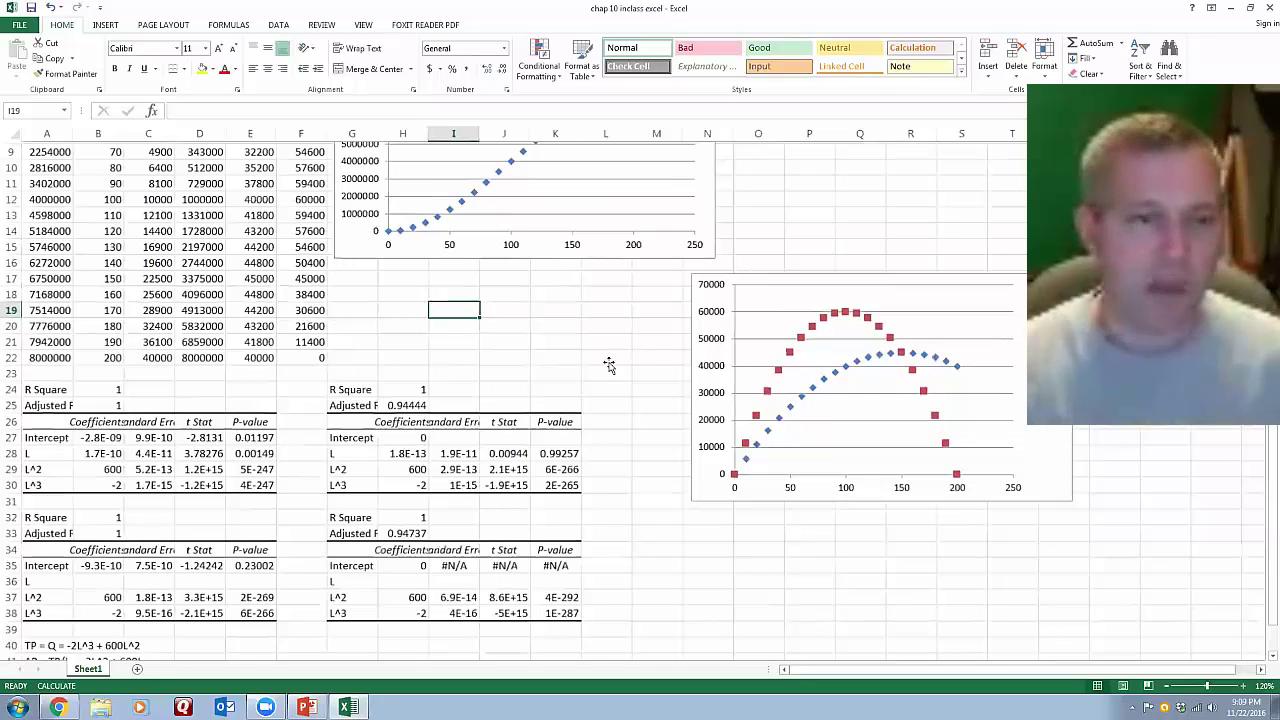
scroll(102, 161, up, 3)
ctrl+scroll(102, 161, up, 1)
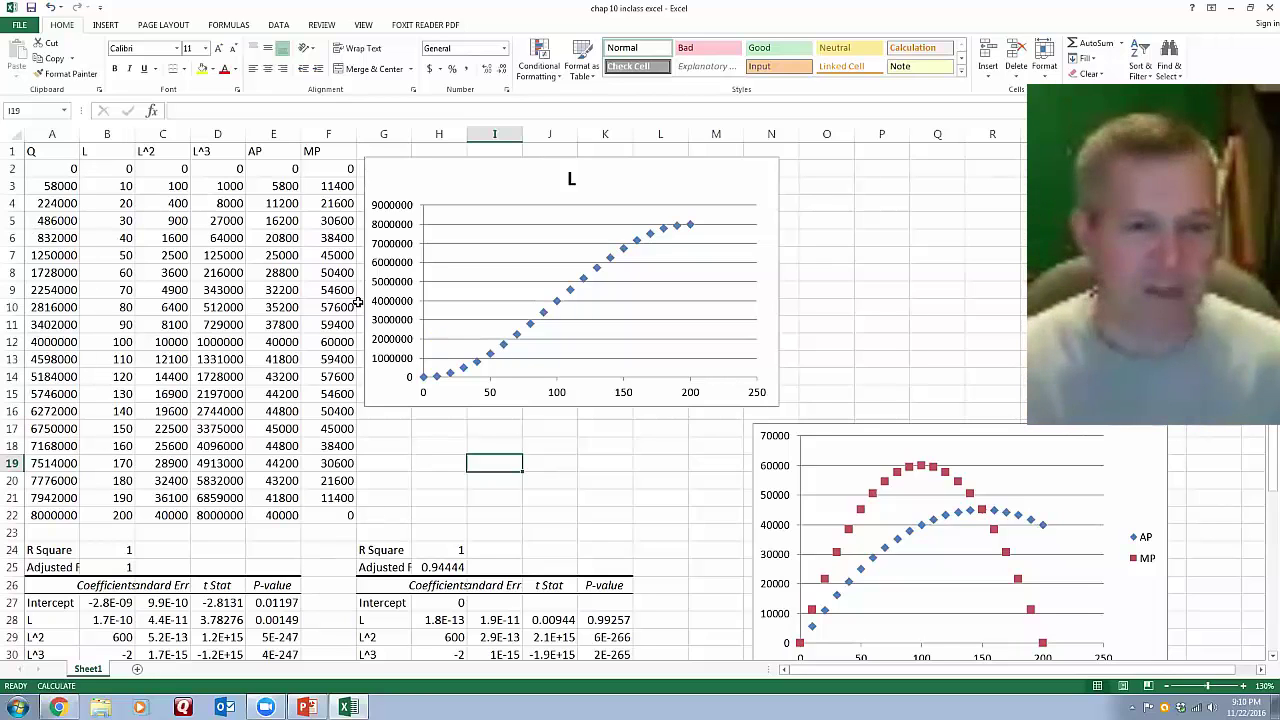
scroll(519, 370, down, 5)
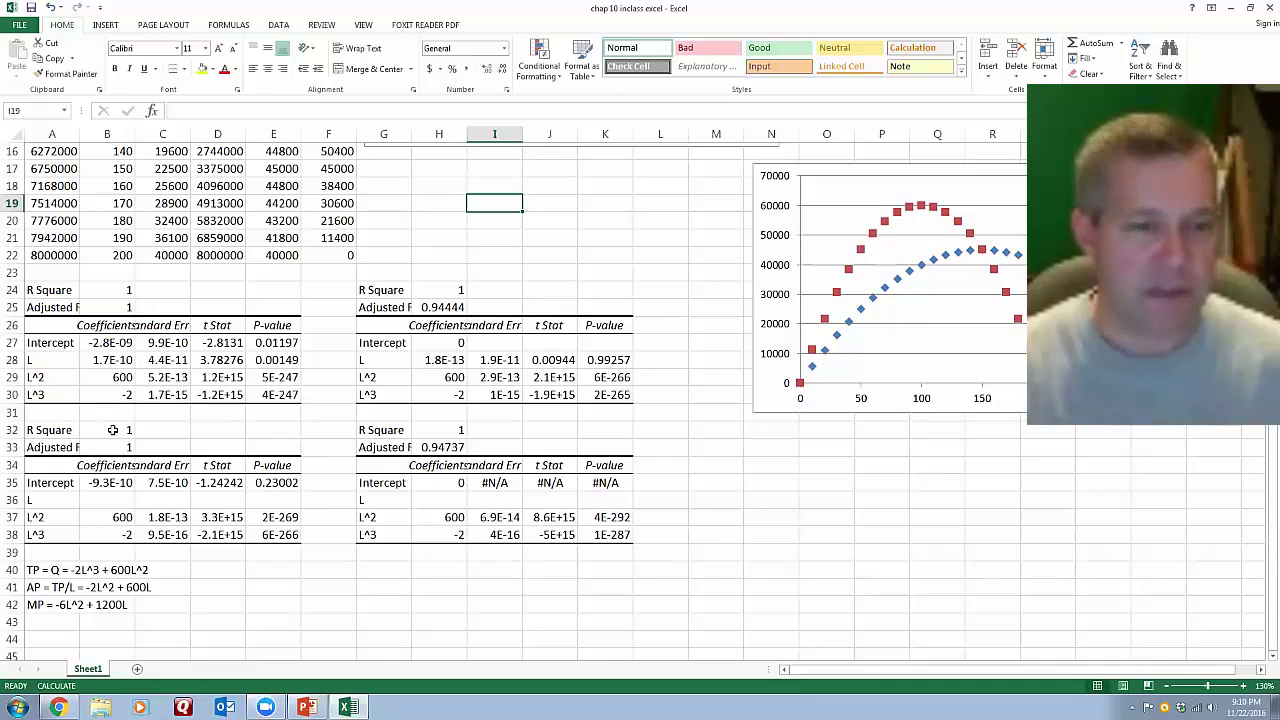
scroll(475, 458, up, 5)
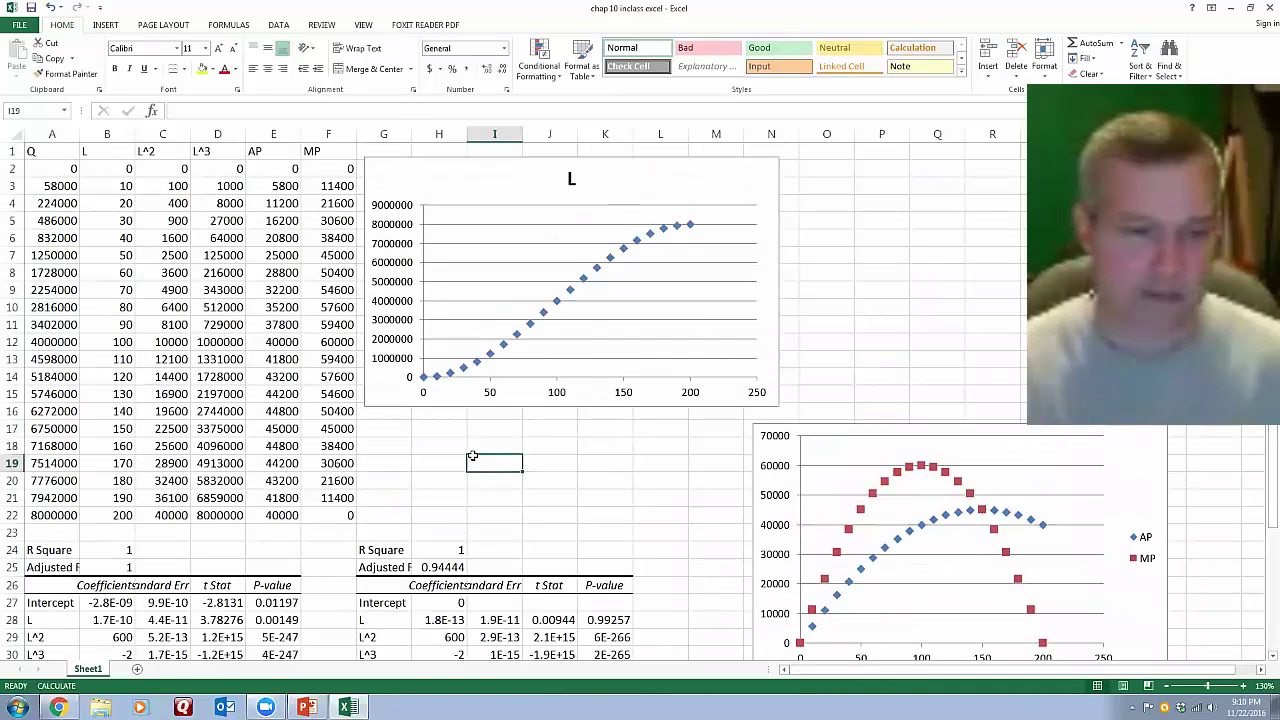
- Select the L scatter chart's data series to show it plots Q against L
click(470, 365)
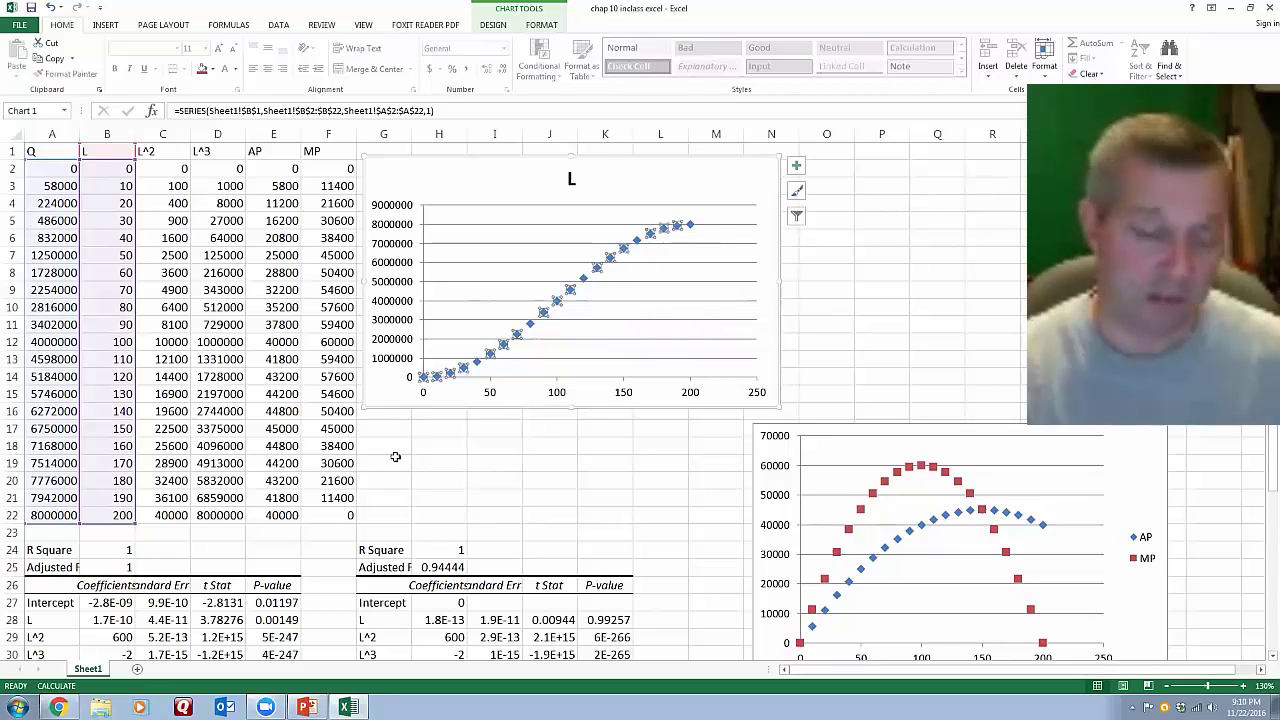
scroll(390, 455, down, 3)
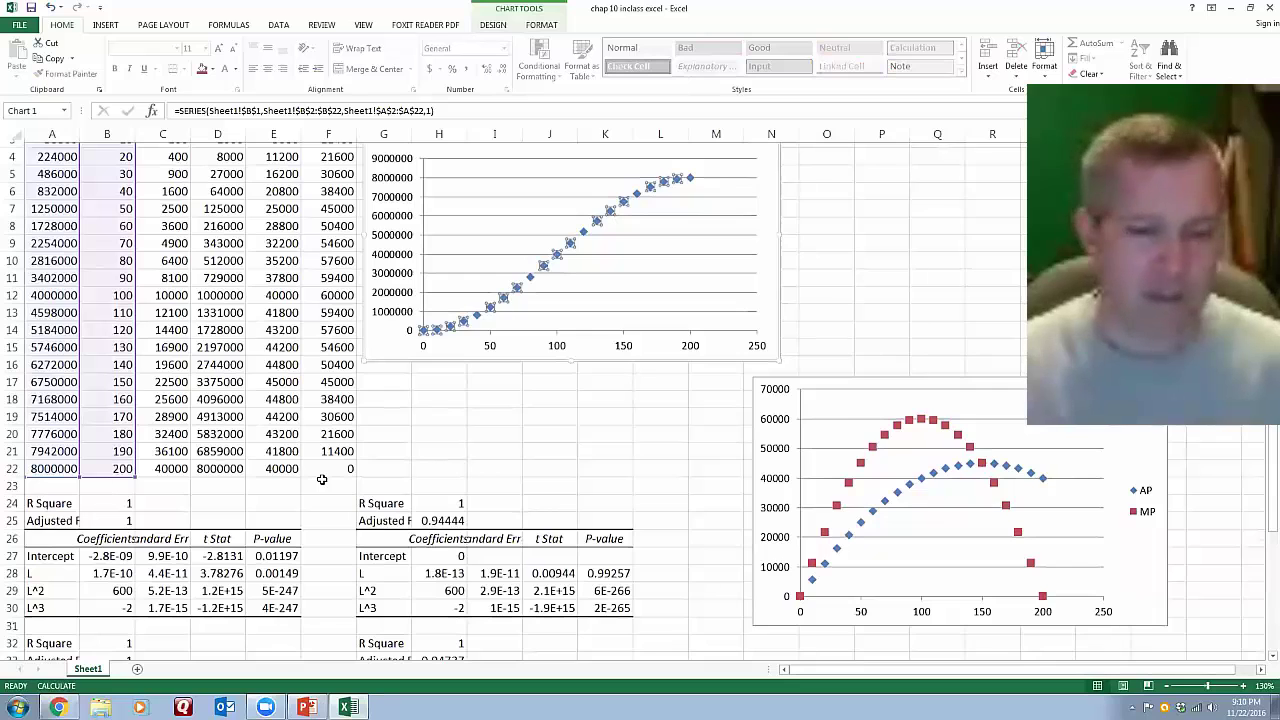
scroll(322, 480, down, 3)
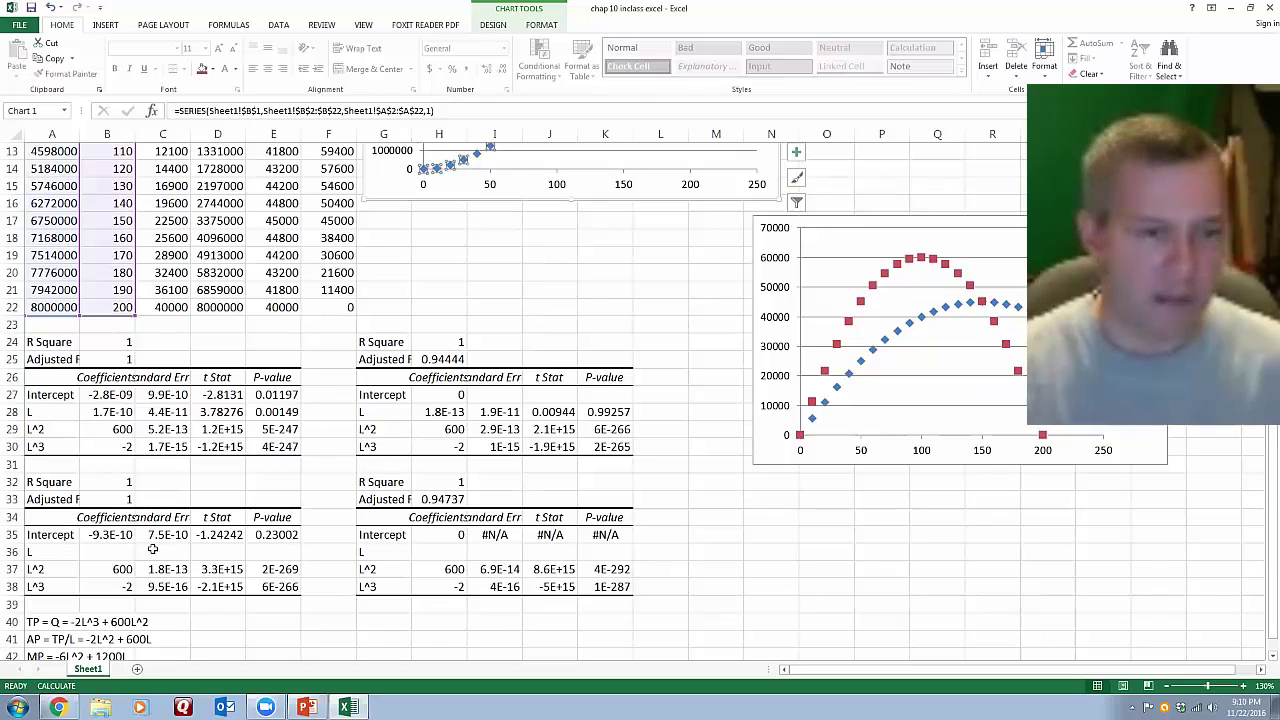
click(163, 342)
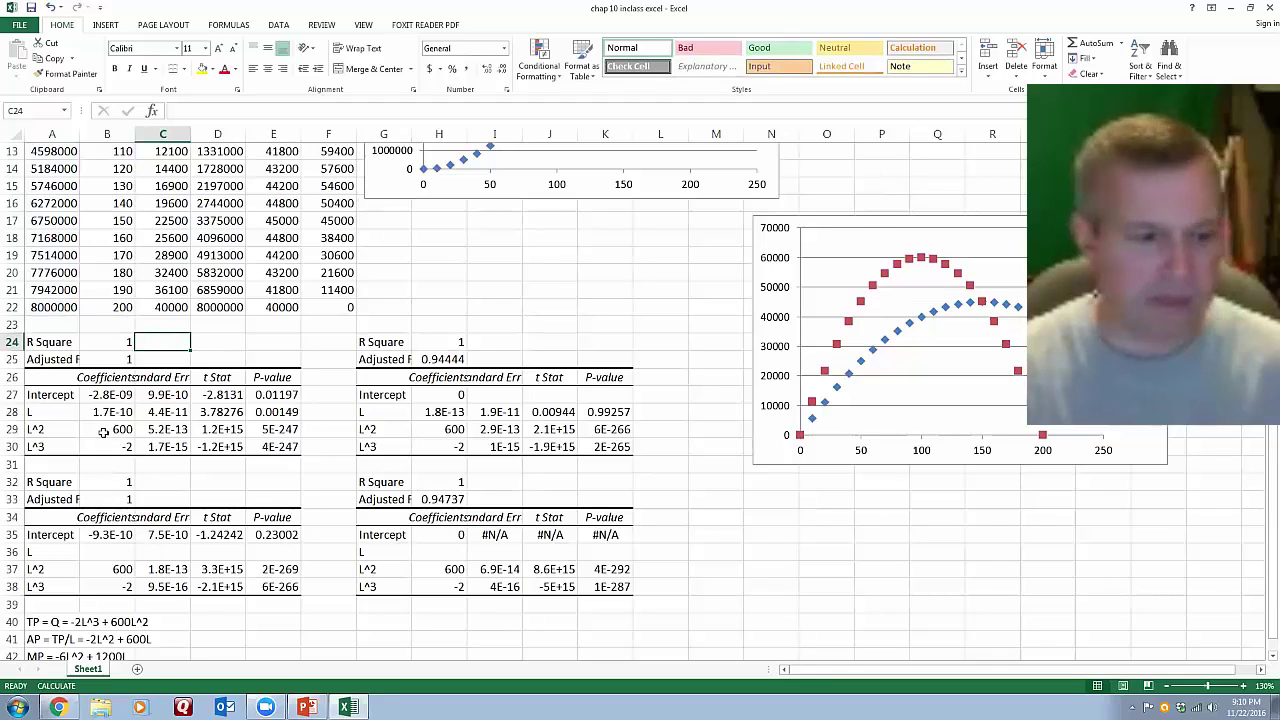
click(140, 466)
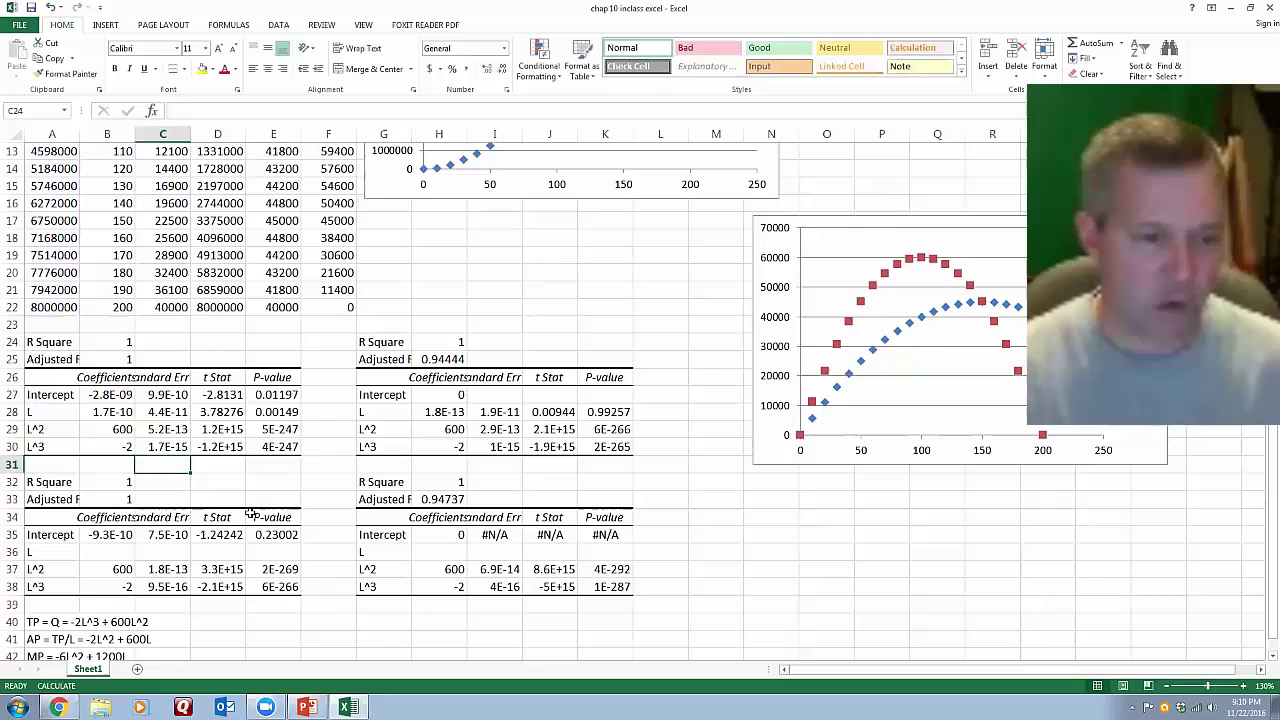
click(102, 430)
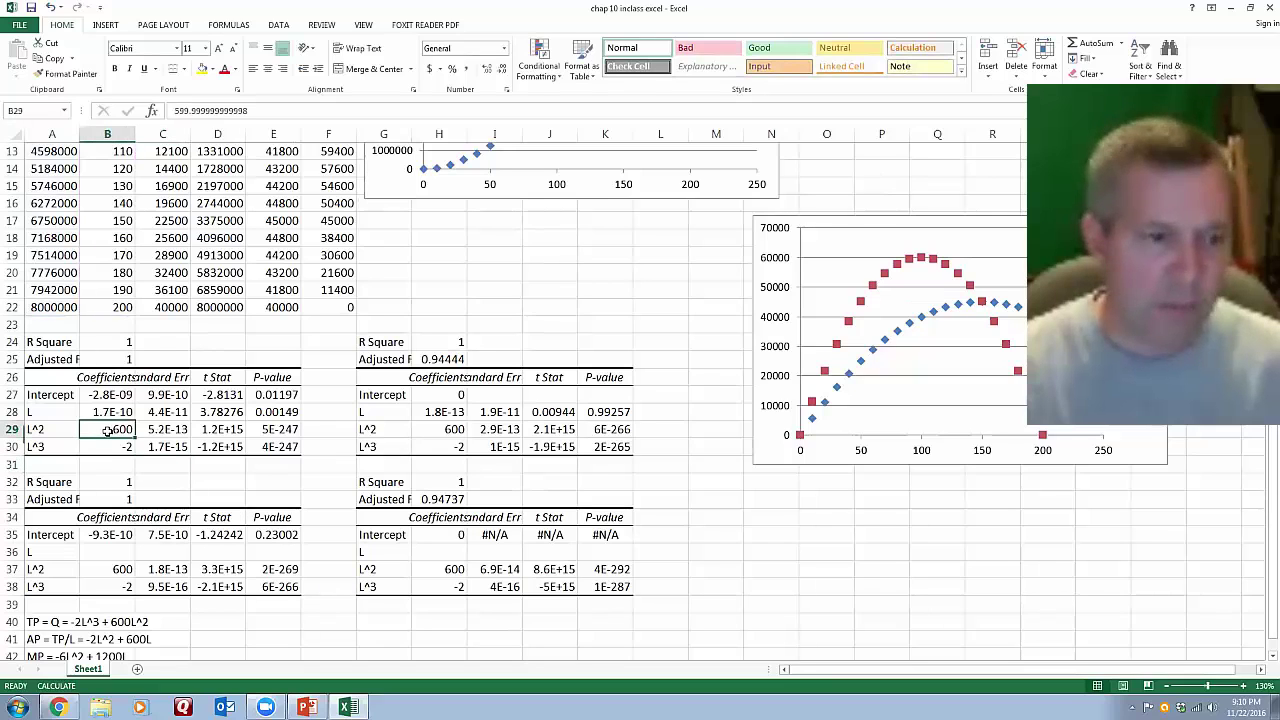
key(Down)
click(100, 432)
click(118, 552)
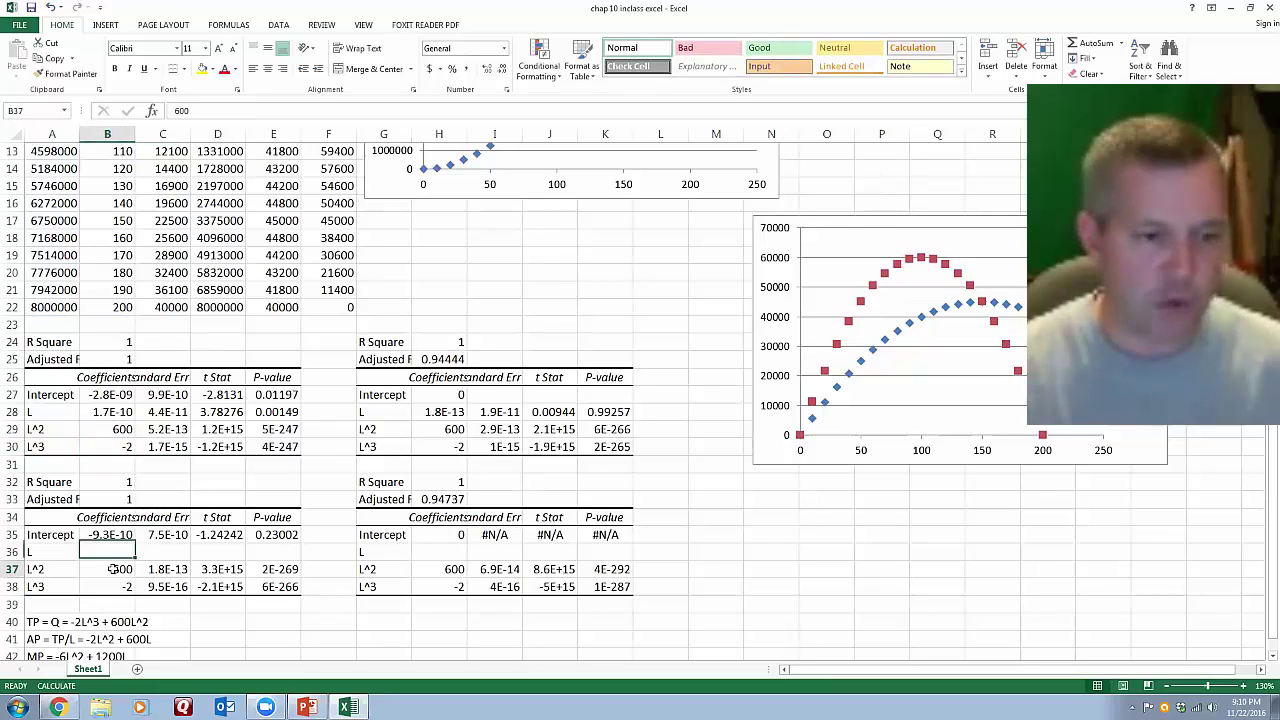
click(114, 569)
click(107, 588)
click(126, 432)
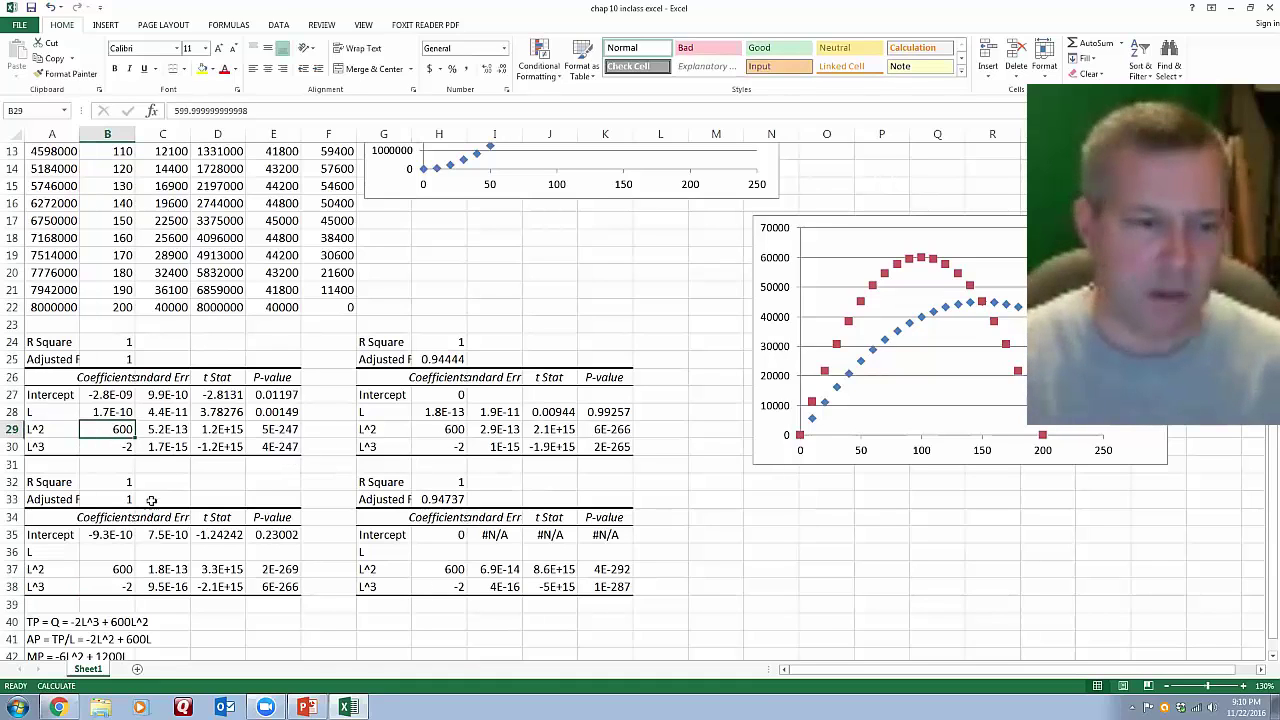
click(112, 447)
click(124, 586)
click(440, 447)
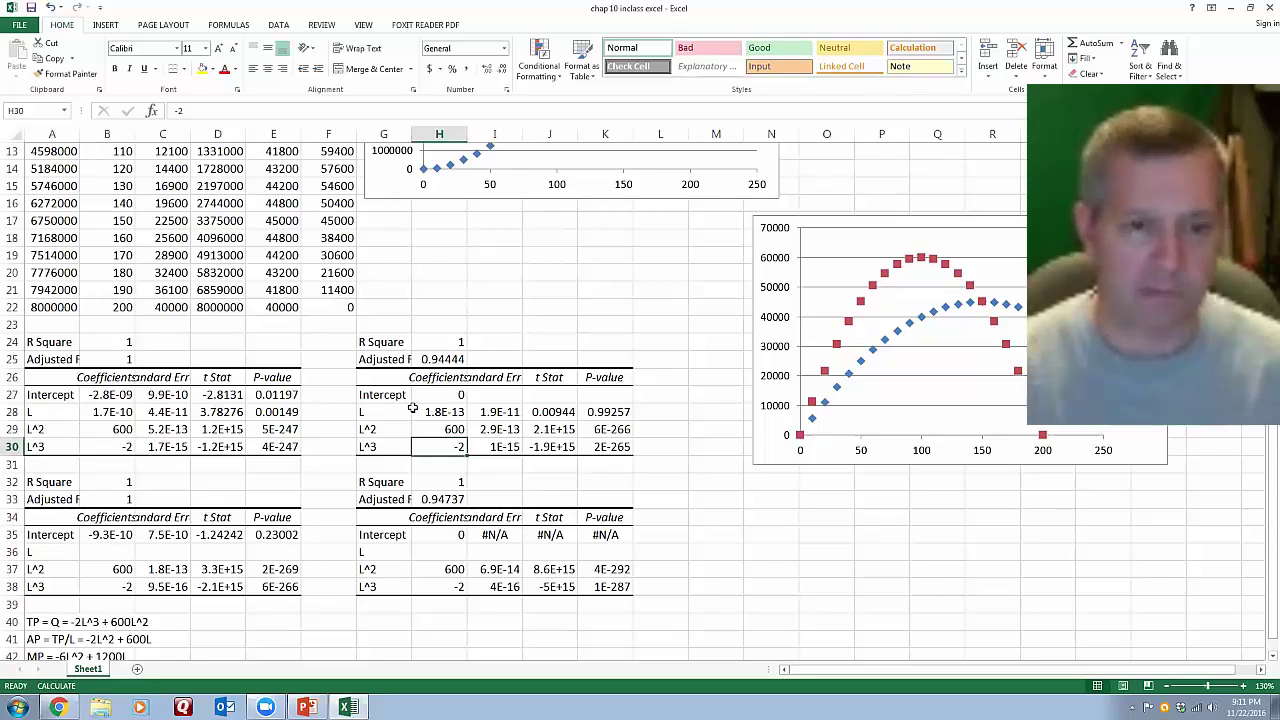
click(46, 418)
click(394, 416)
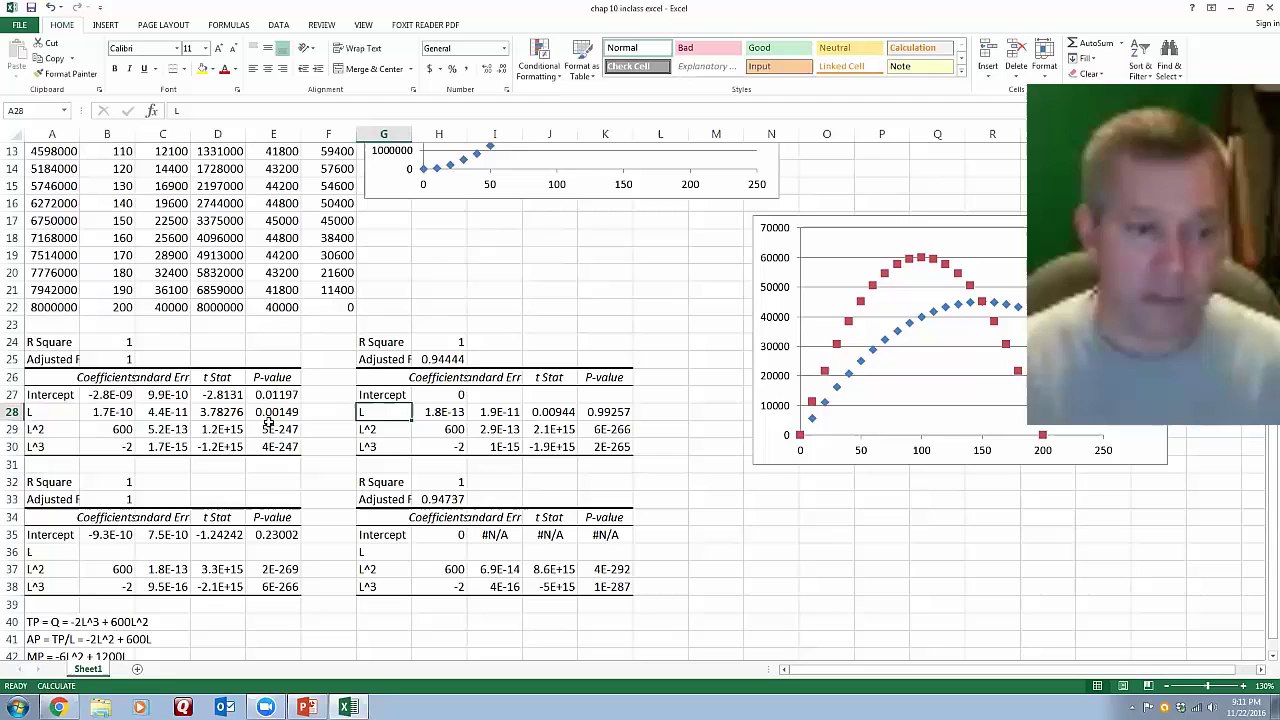
click(107, 410)
click(432, 411)
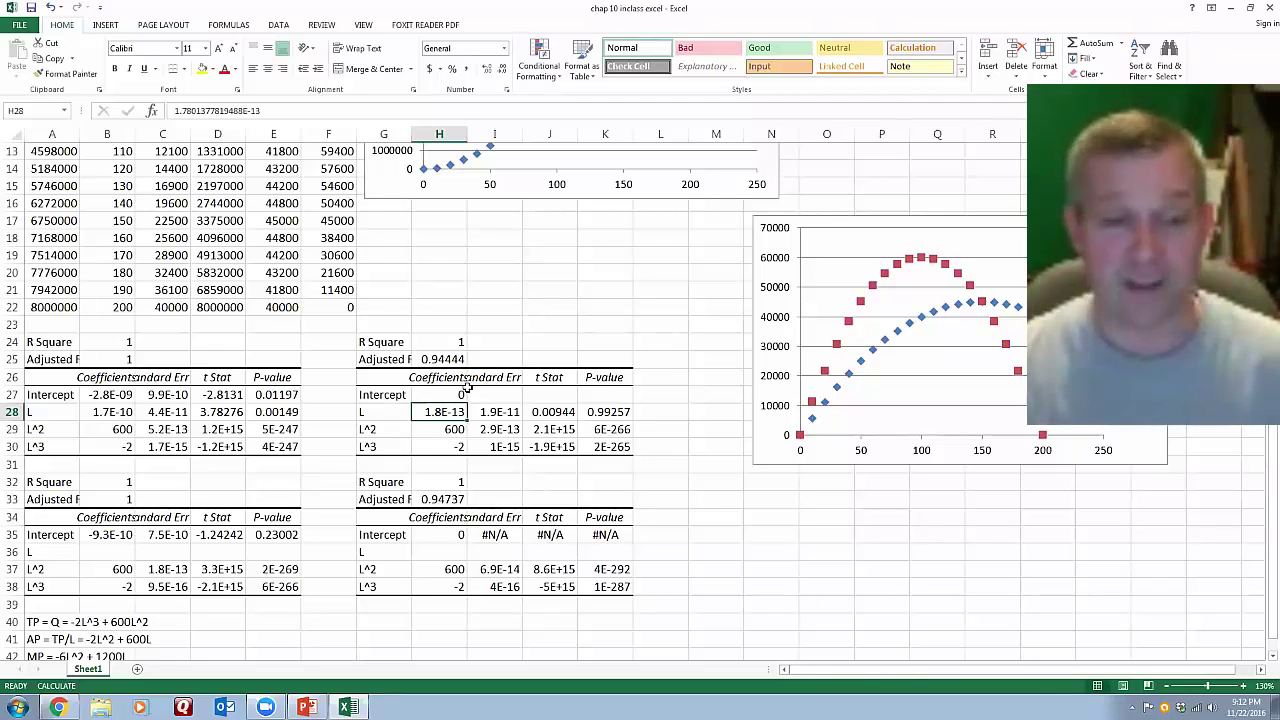
click(128, 412)
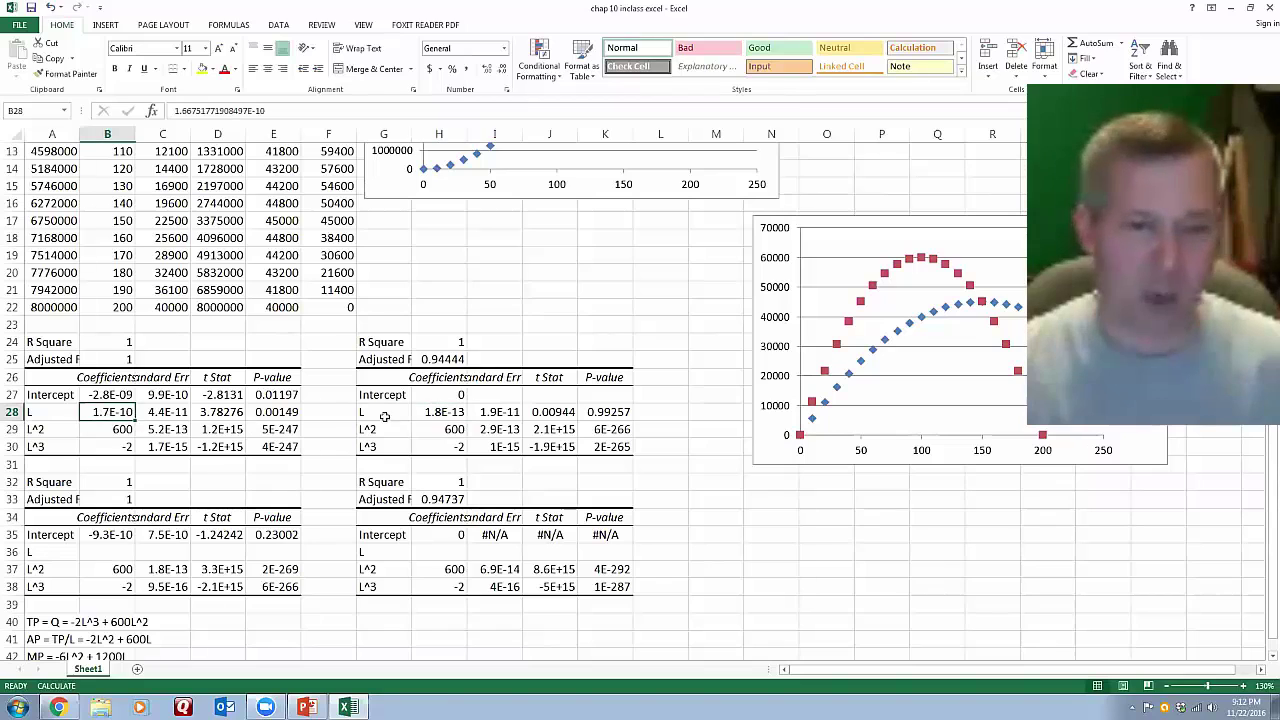
click(437, 413)
click(126, 410)
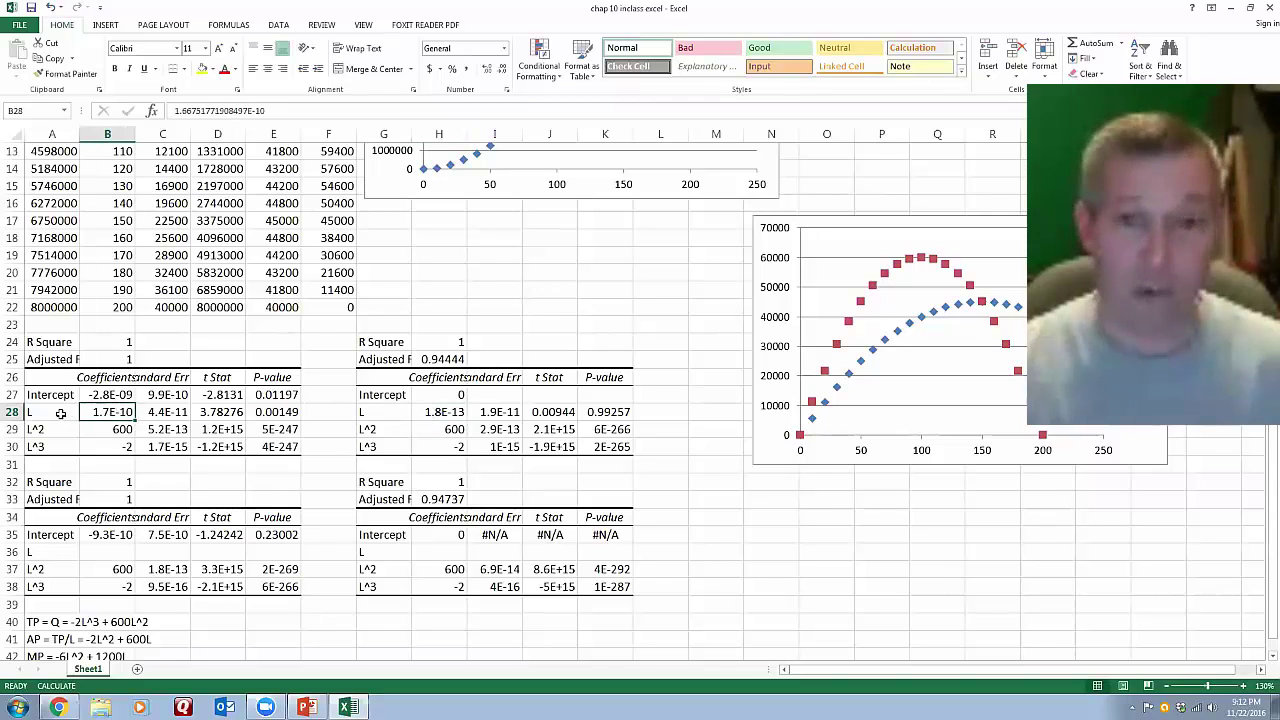
click(65, 413)
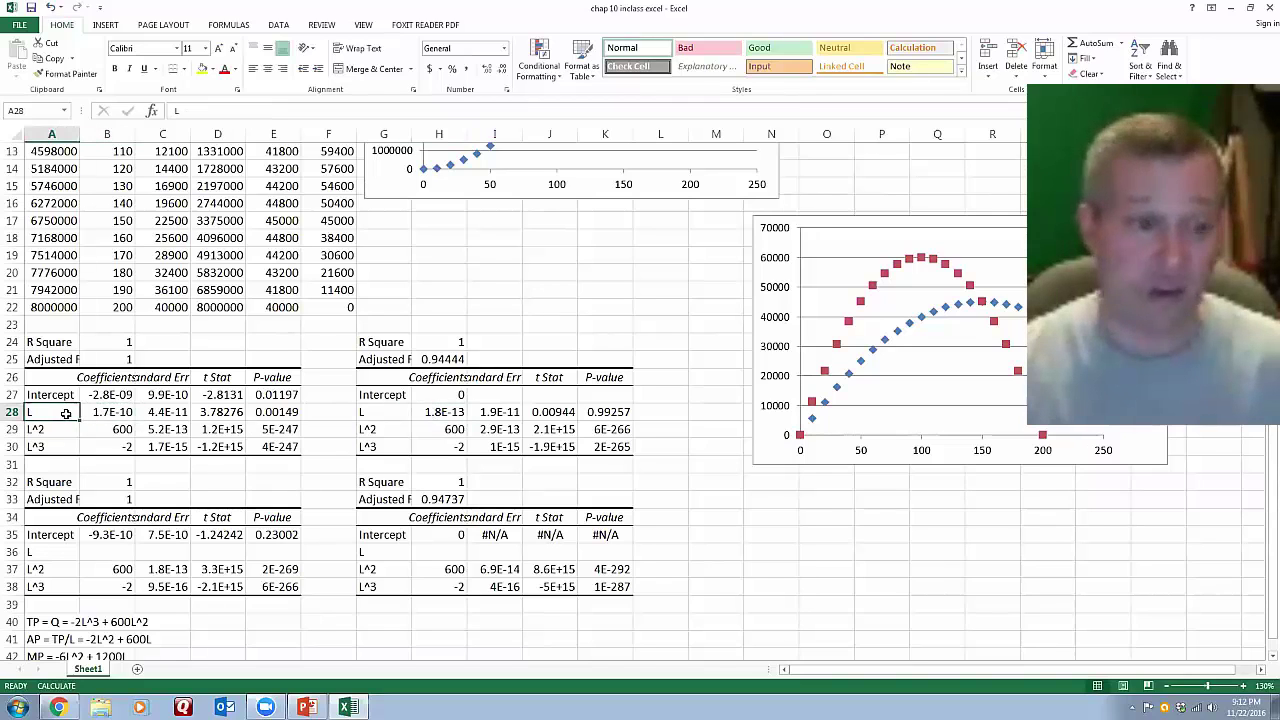
click(432, 411)
click(105, 411)
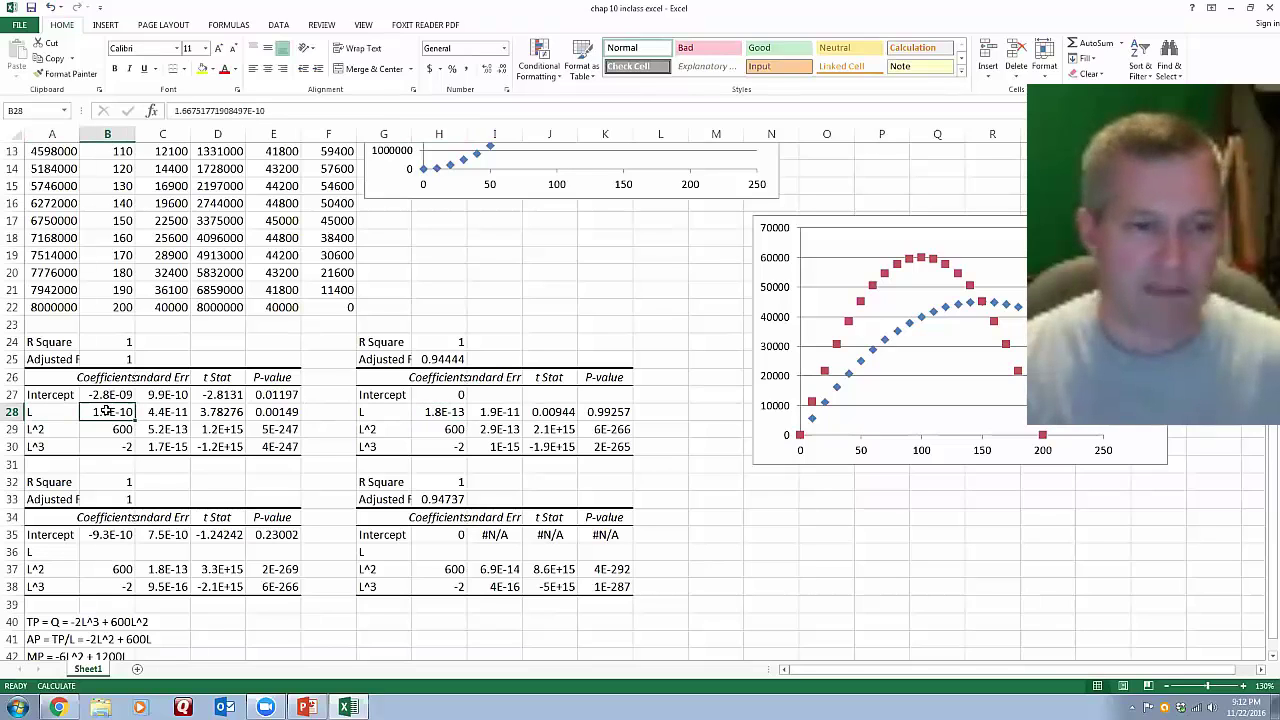
click(291, 411)
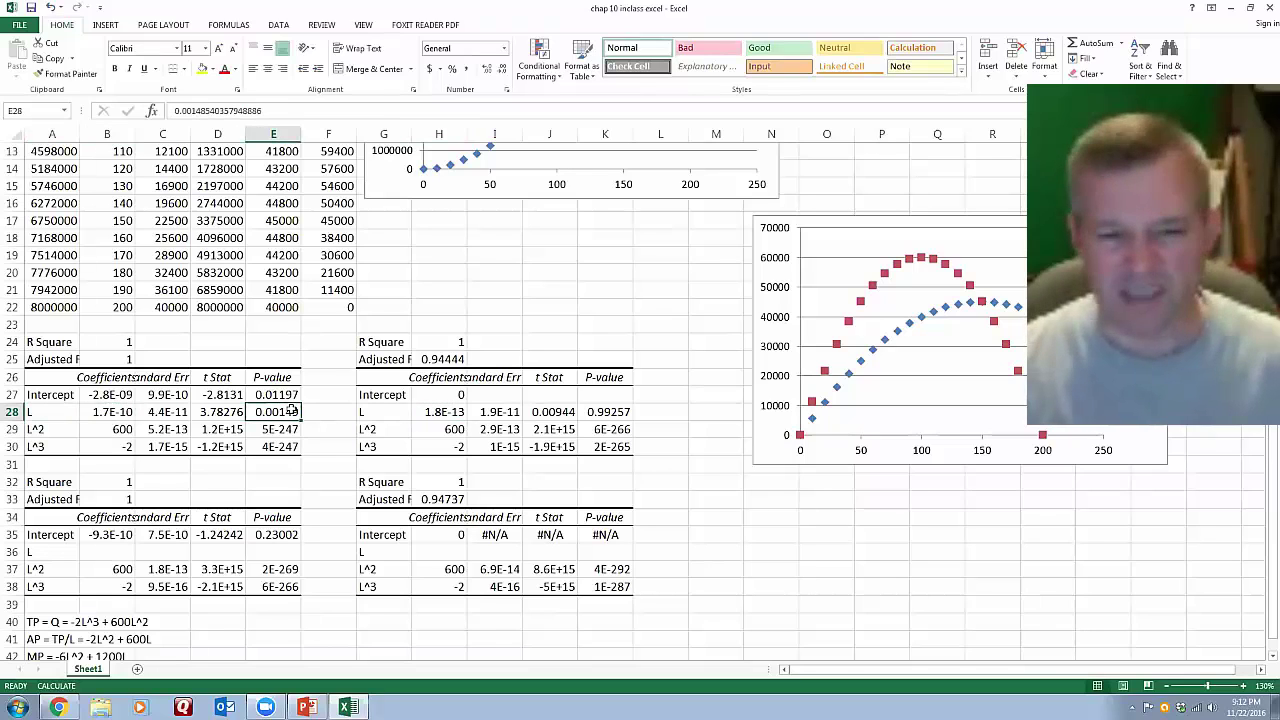
click(107, 411)
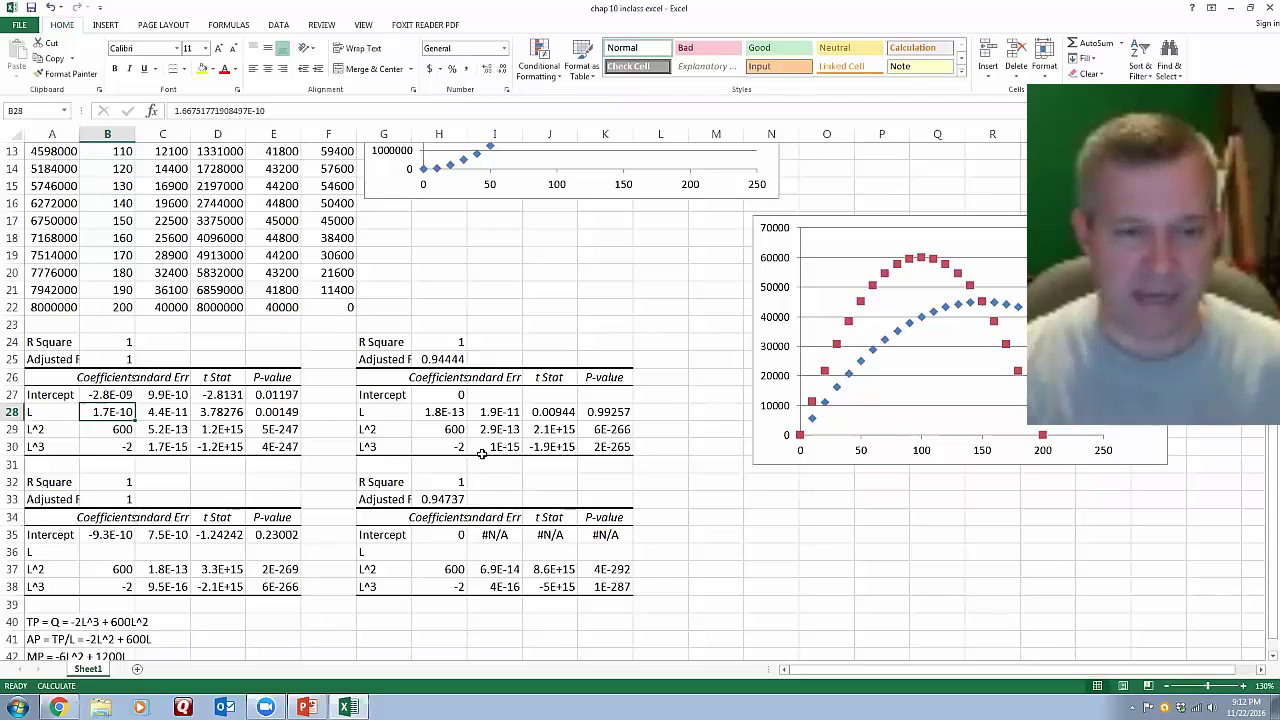
click(450, 414)
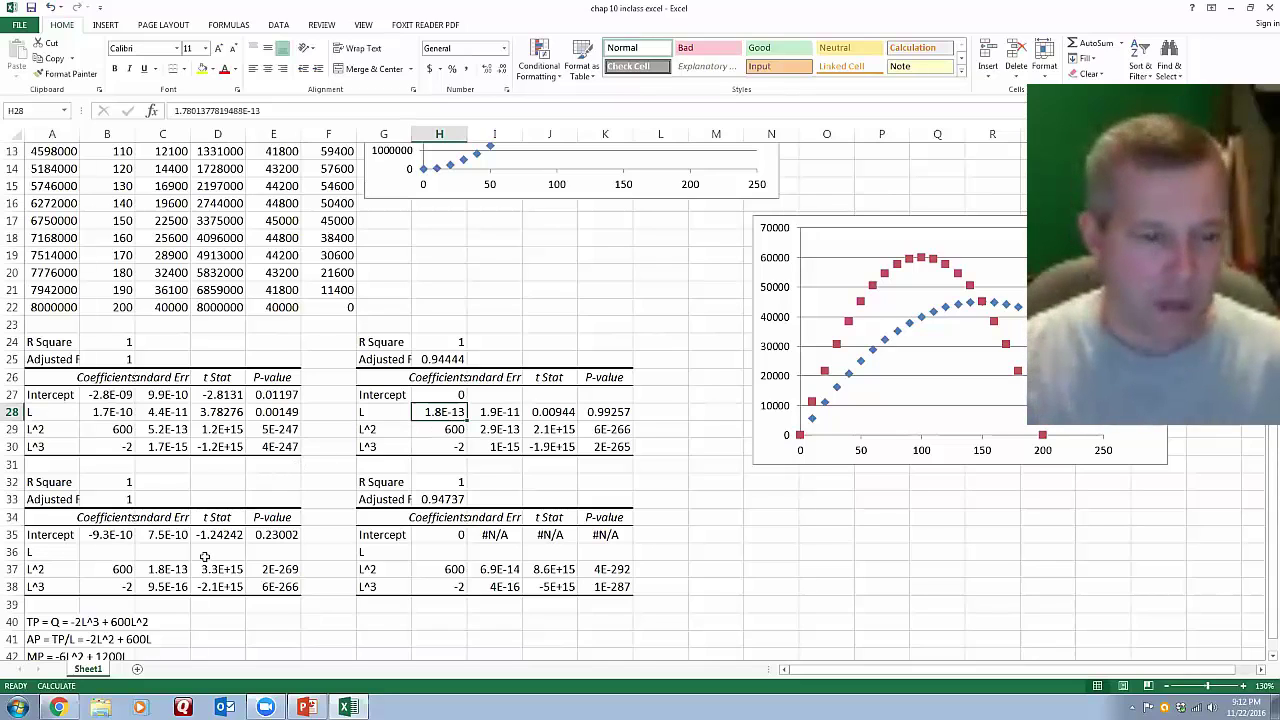
click(62, 555)
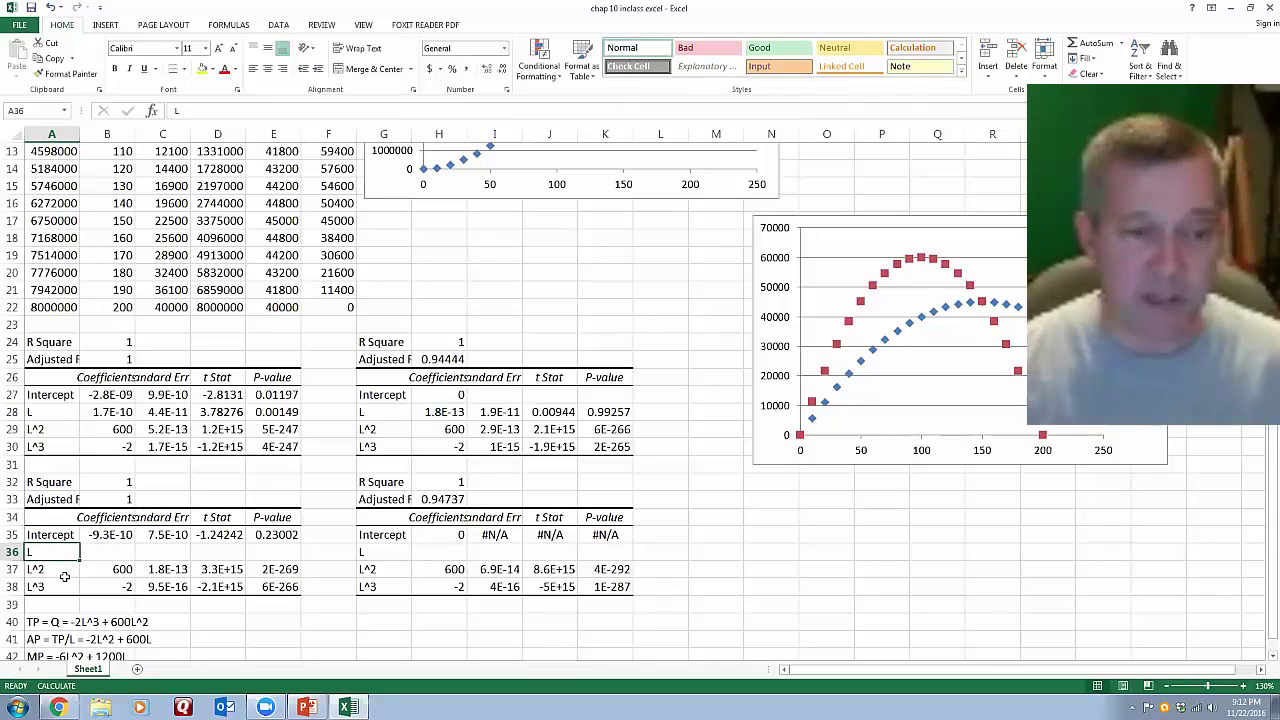
click(12, 552)
right_click(12, 552)
click(56, 530)
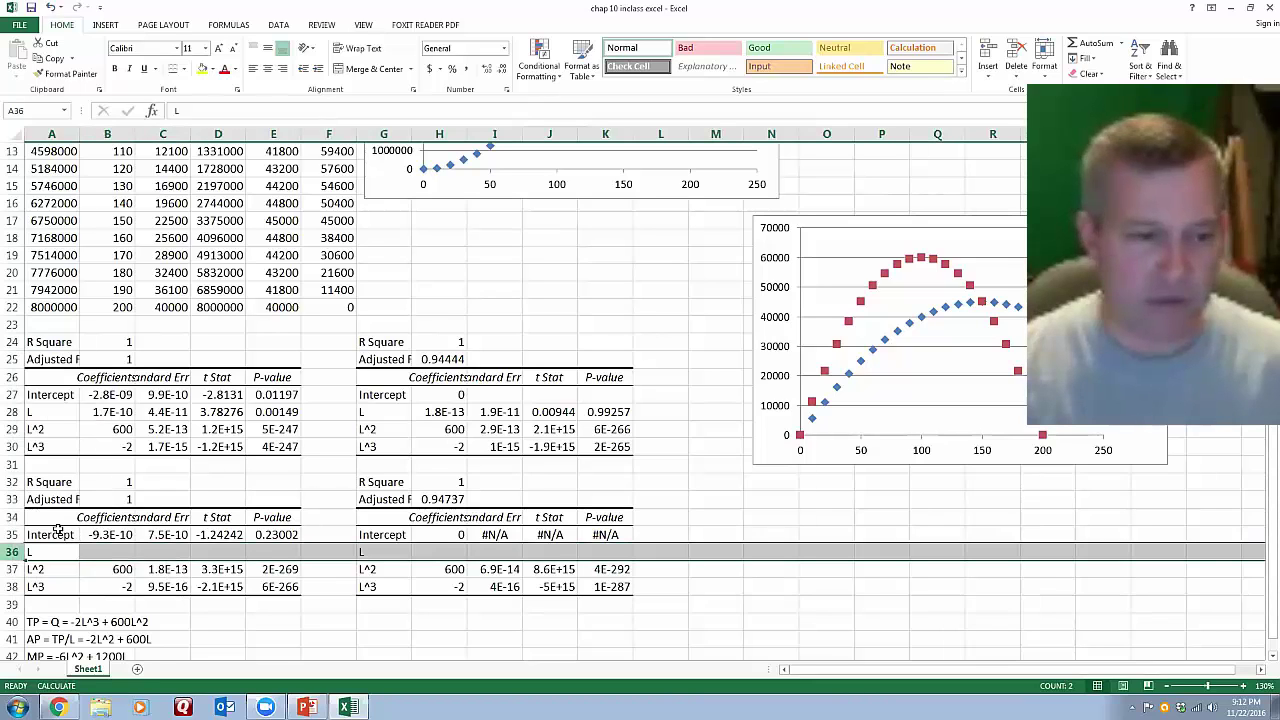
click(264, 602)
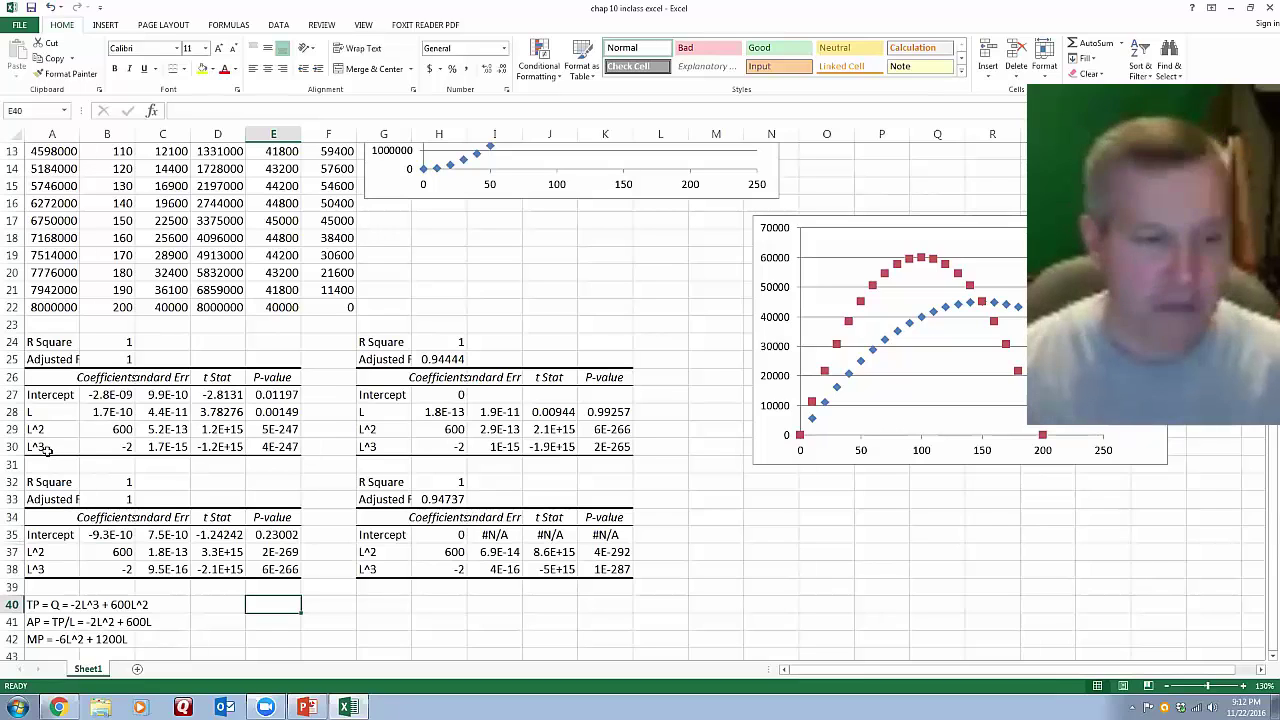
right_click(22, 552)
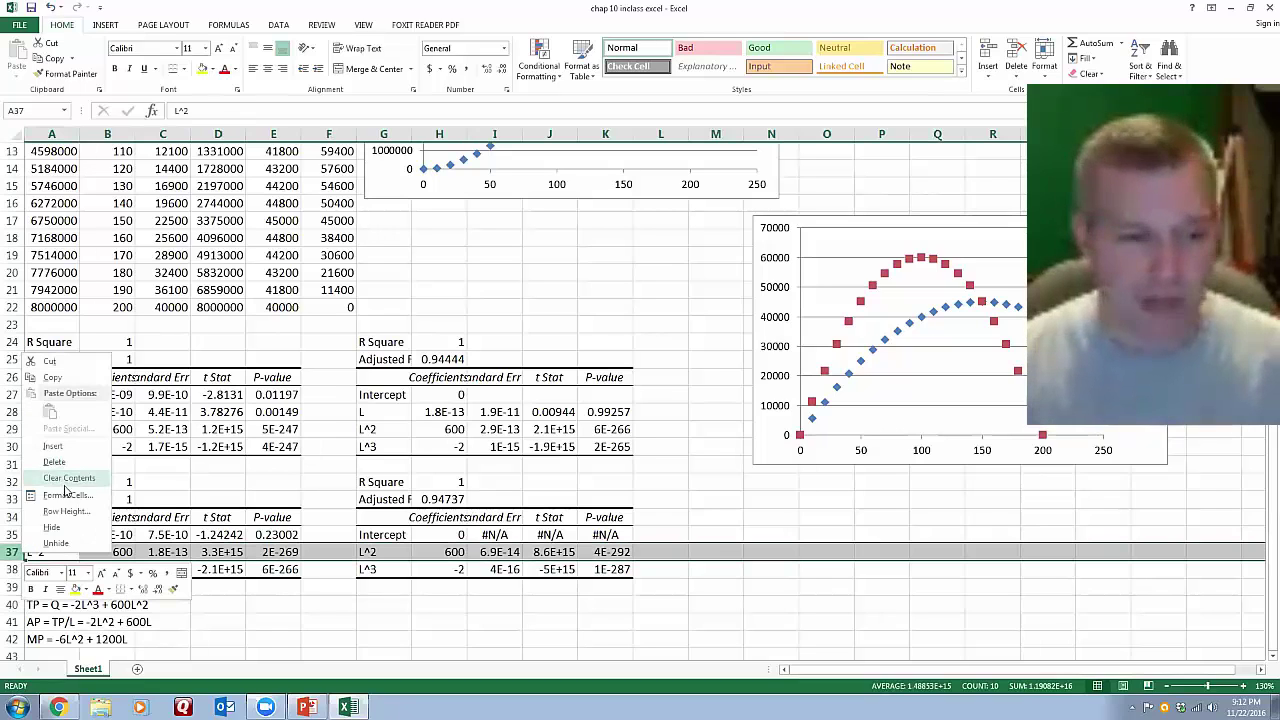
drag(14, 535, 14, 552)
right_click(20, 540)
click(47, 528)
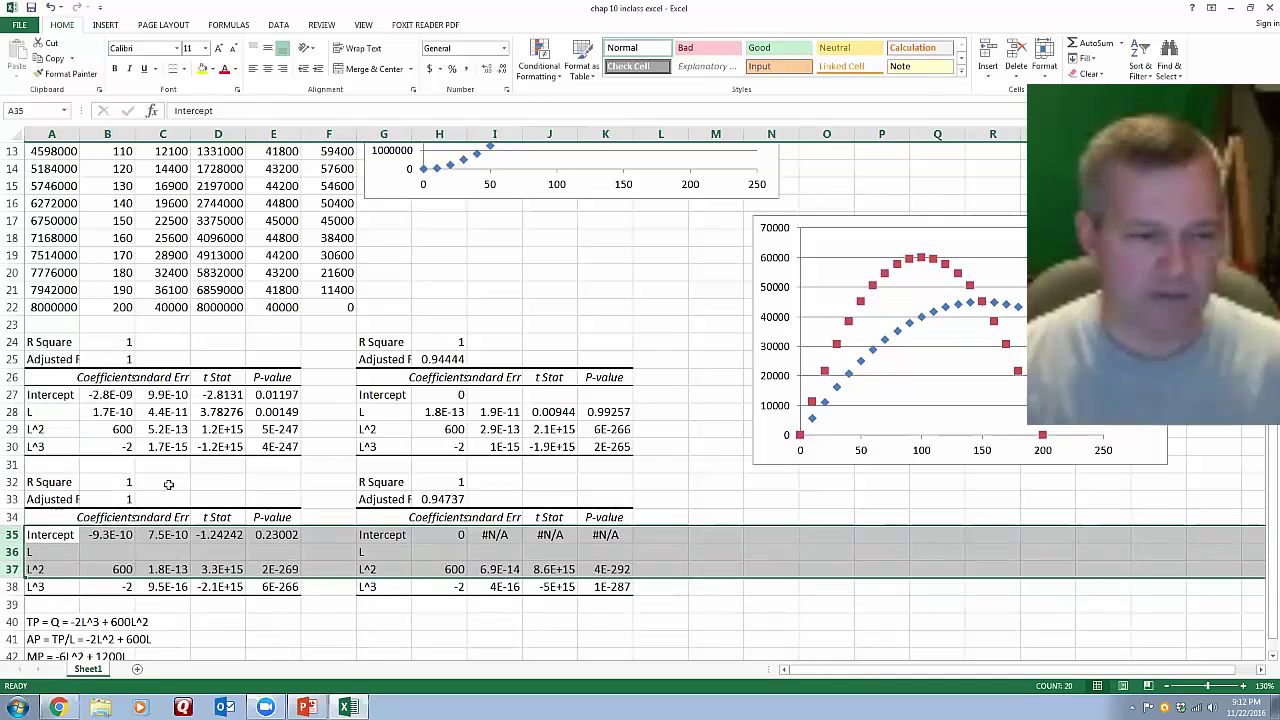
click(163, 482)
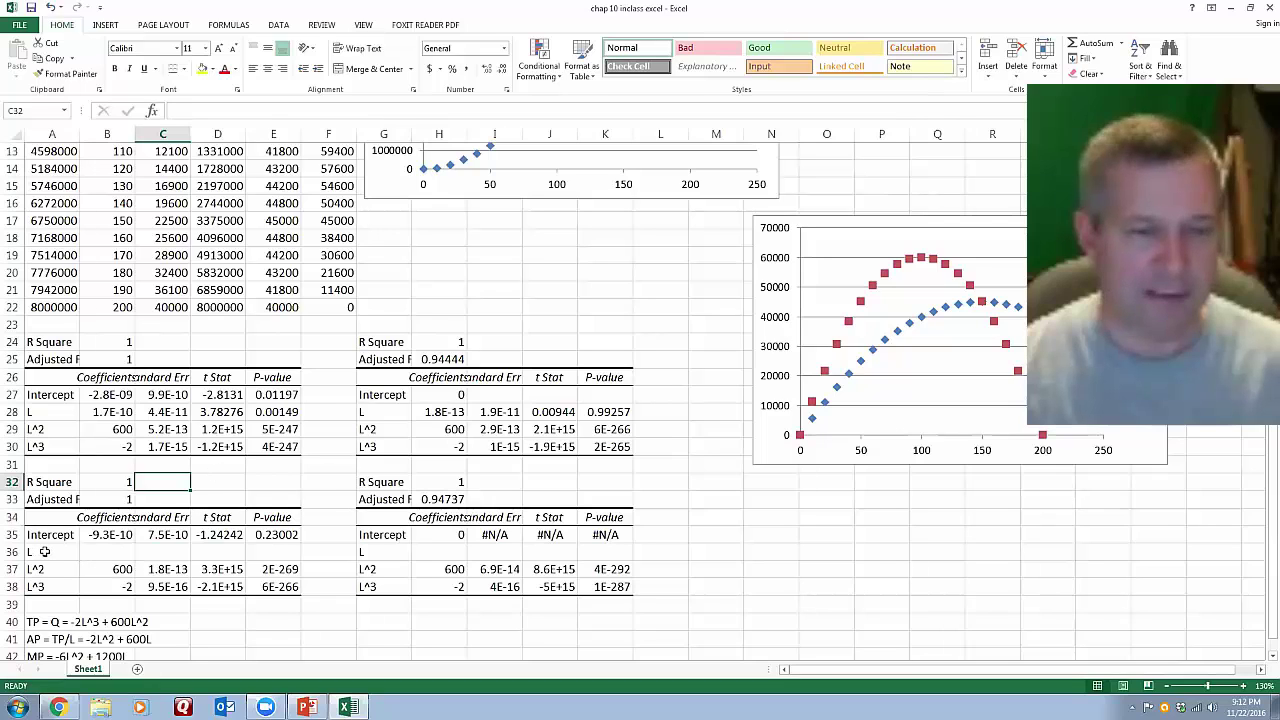
click(12, 552)
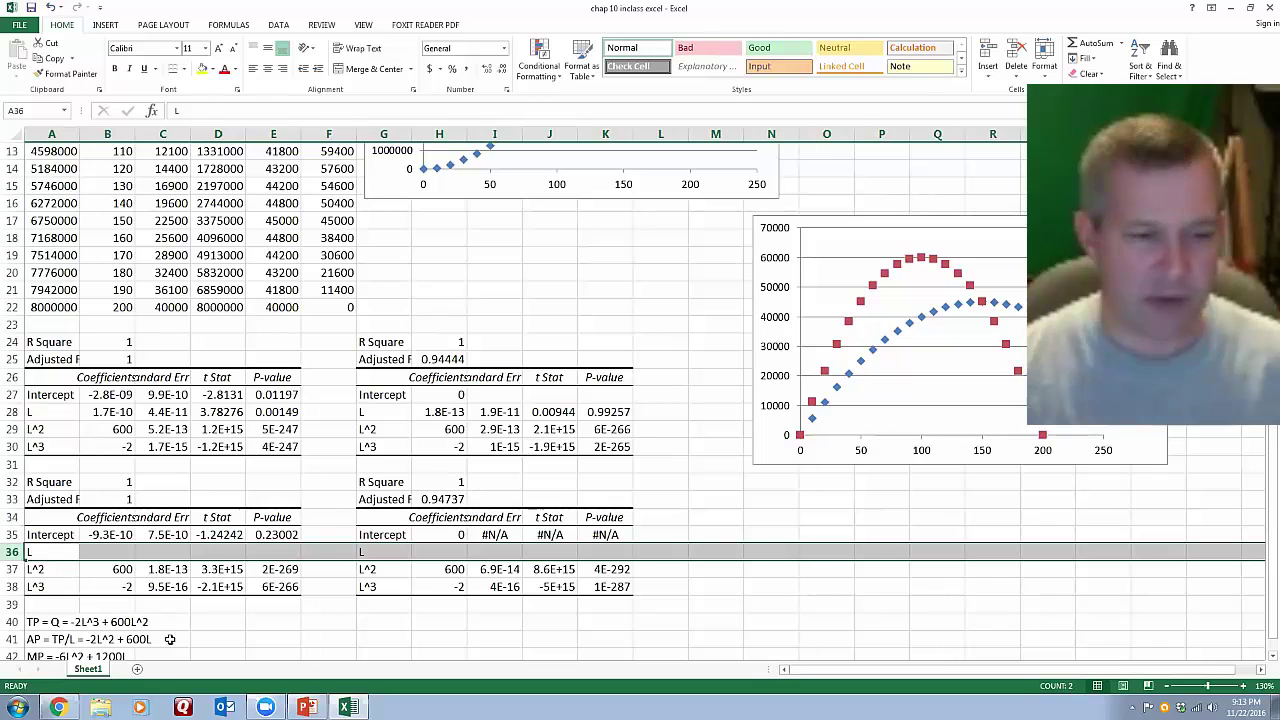
click(205, 484)
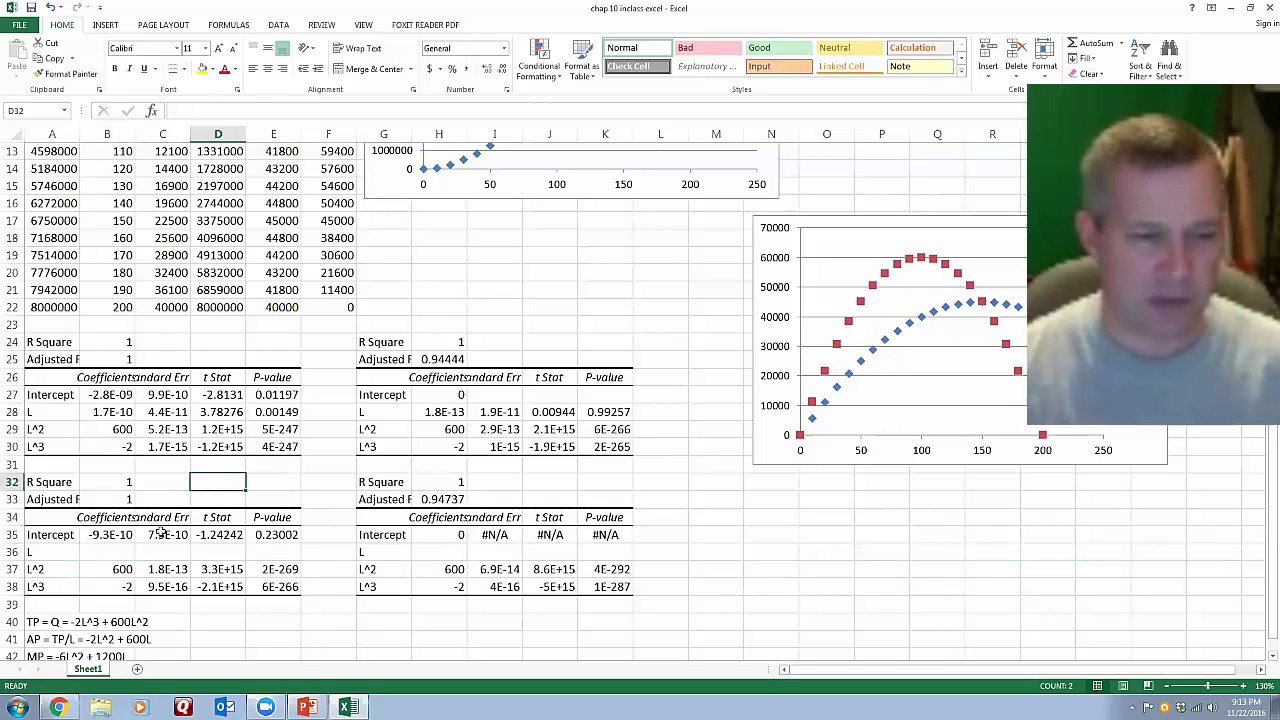
click(55, 556)
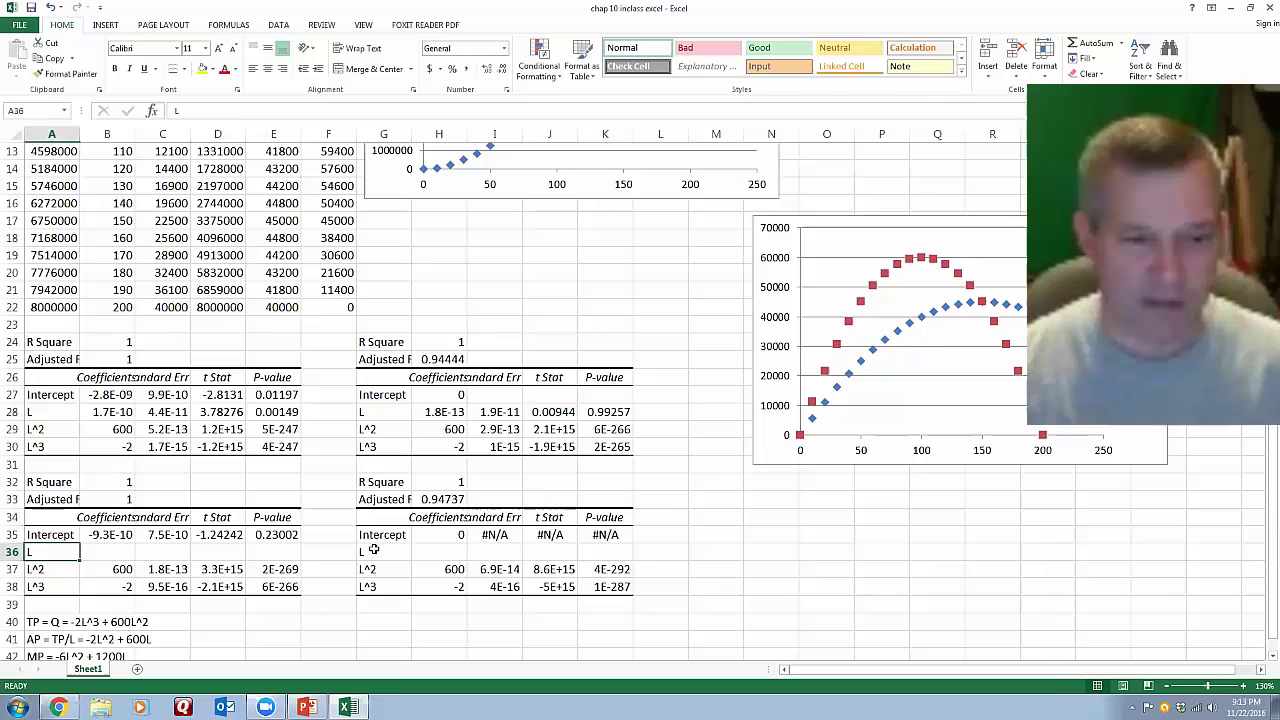
key(Right)
key(Right)
key(Right)
key(Right)
key(Right)
key(Right)
text(L)
drag(88, 553, 270, 546)
drag(429, 553, 605, 552)
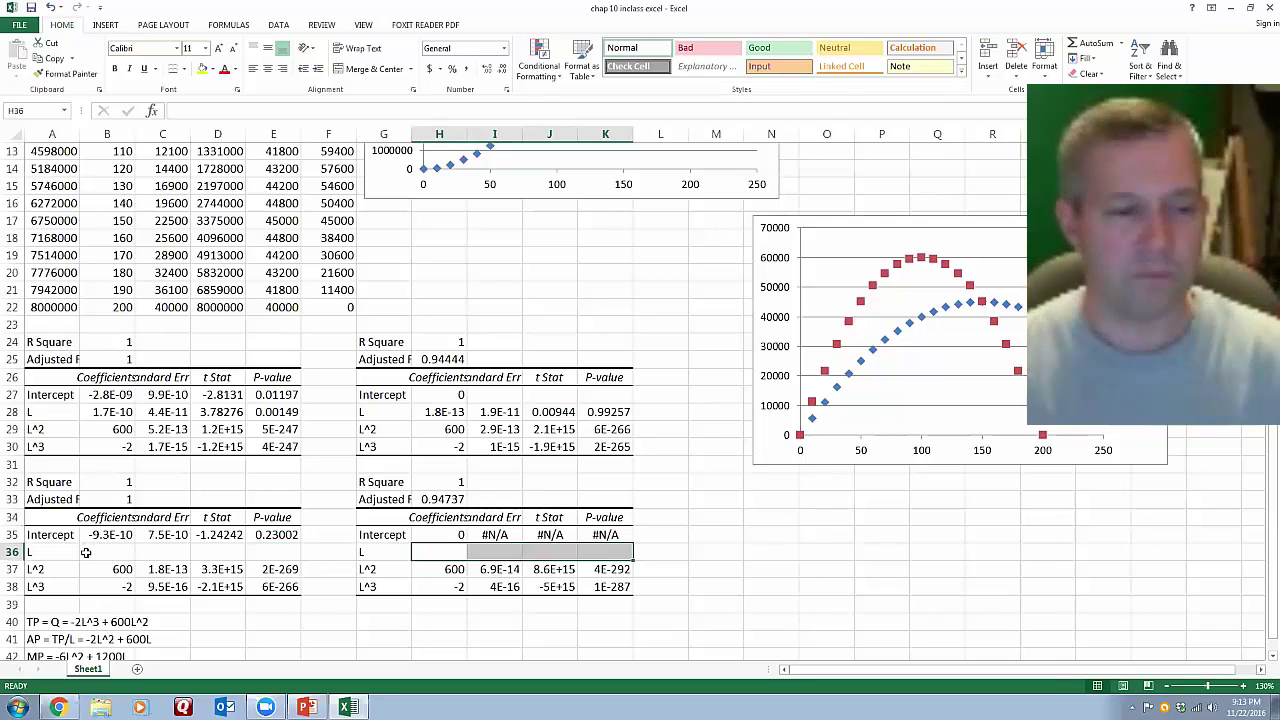
click(217, 482)
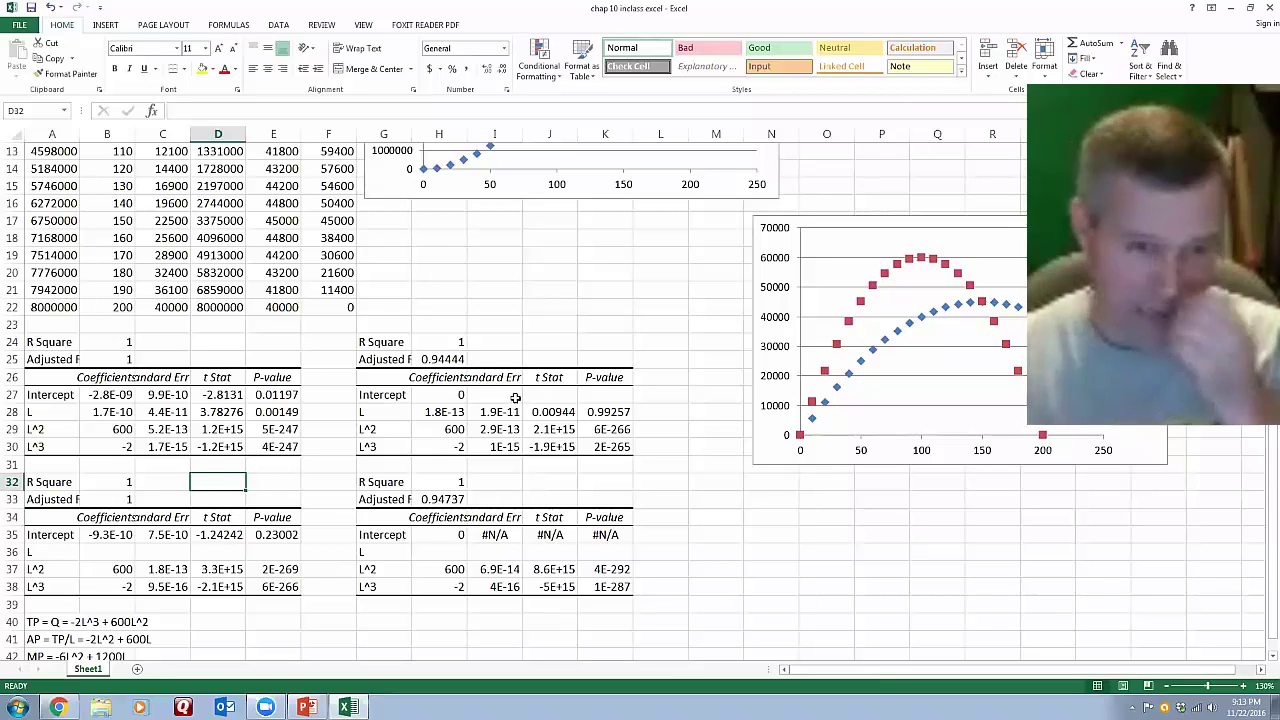
click(445, 395)
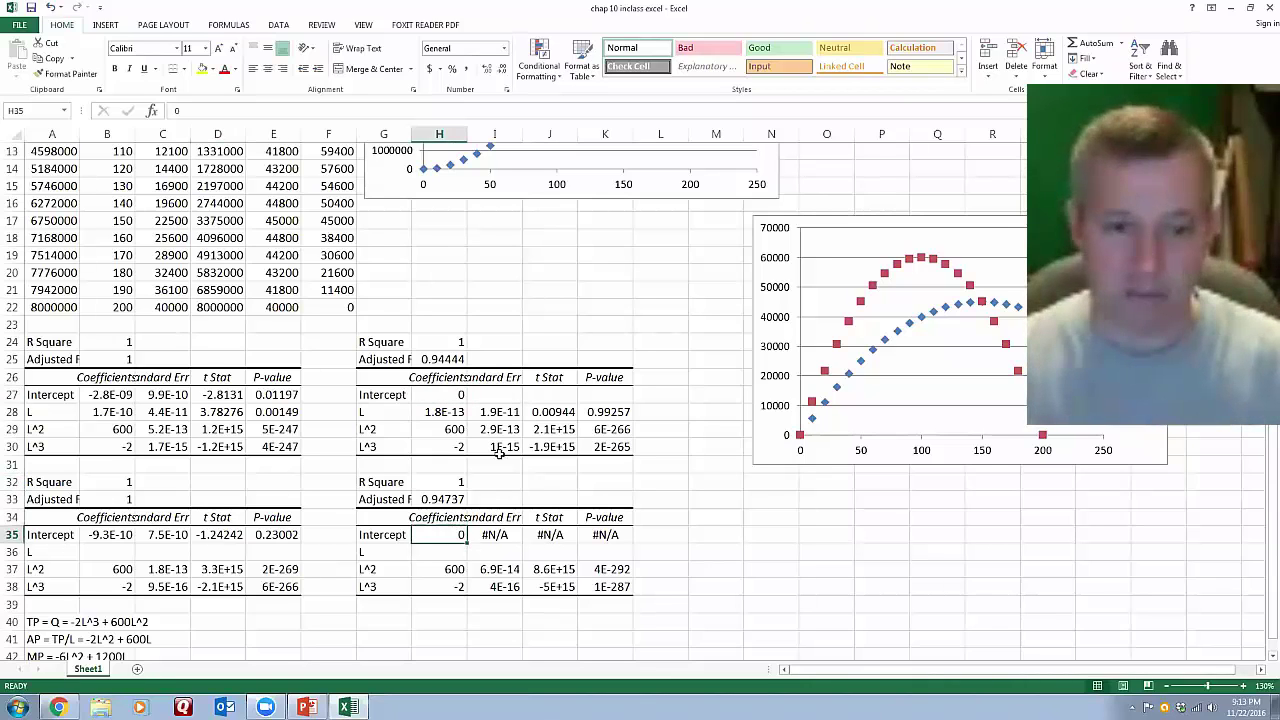
click(500, 535)
drag(500, 535, 605, 535)
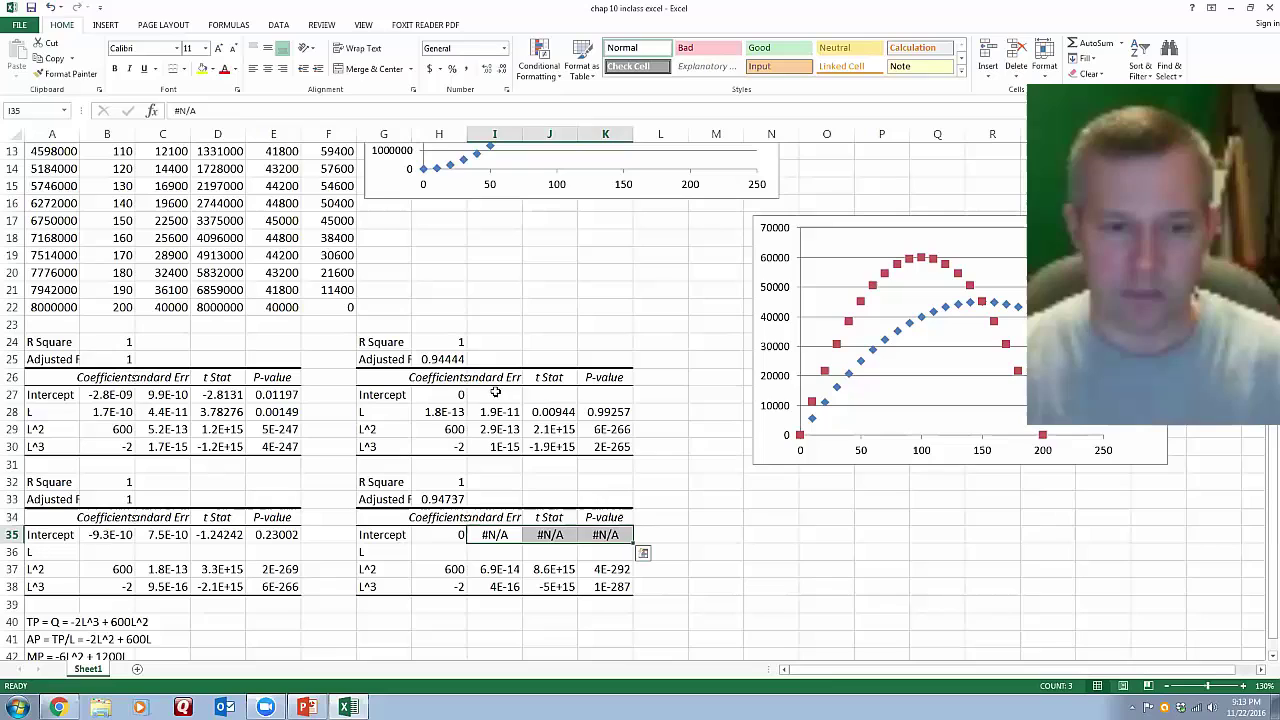
drag(494, 395, 605, 395)
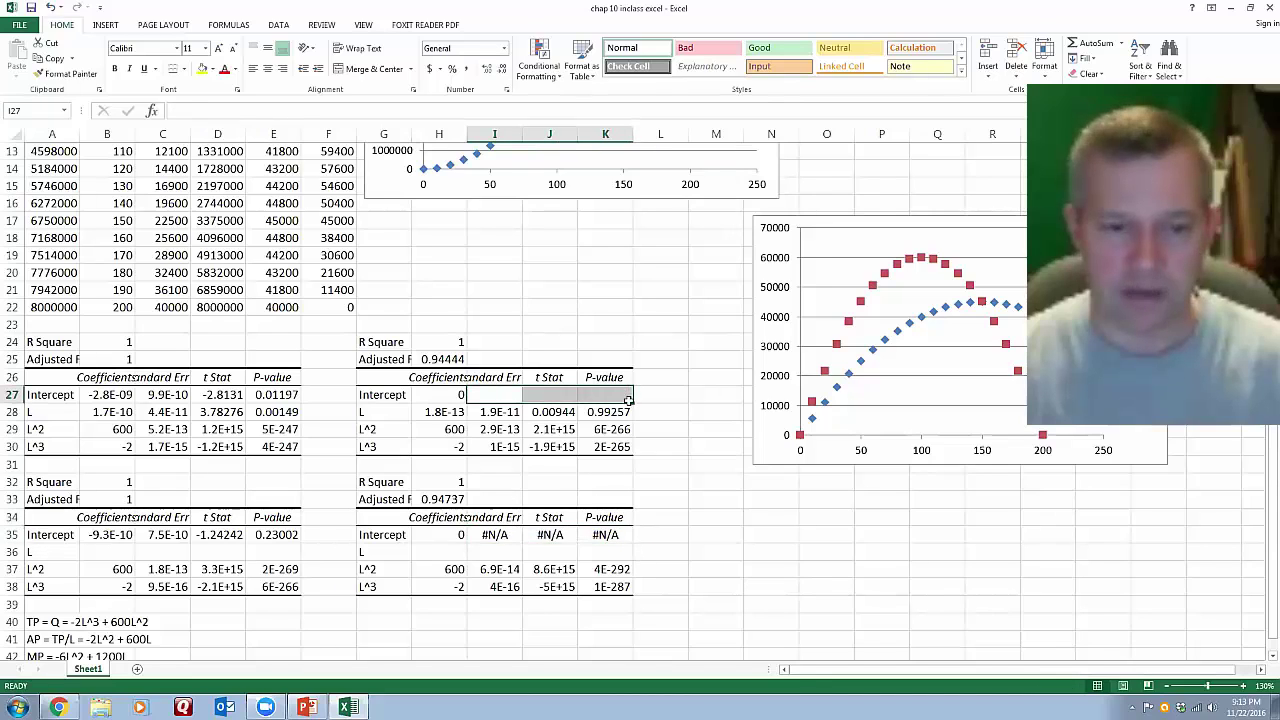
drag(494, 535, 605, 535)
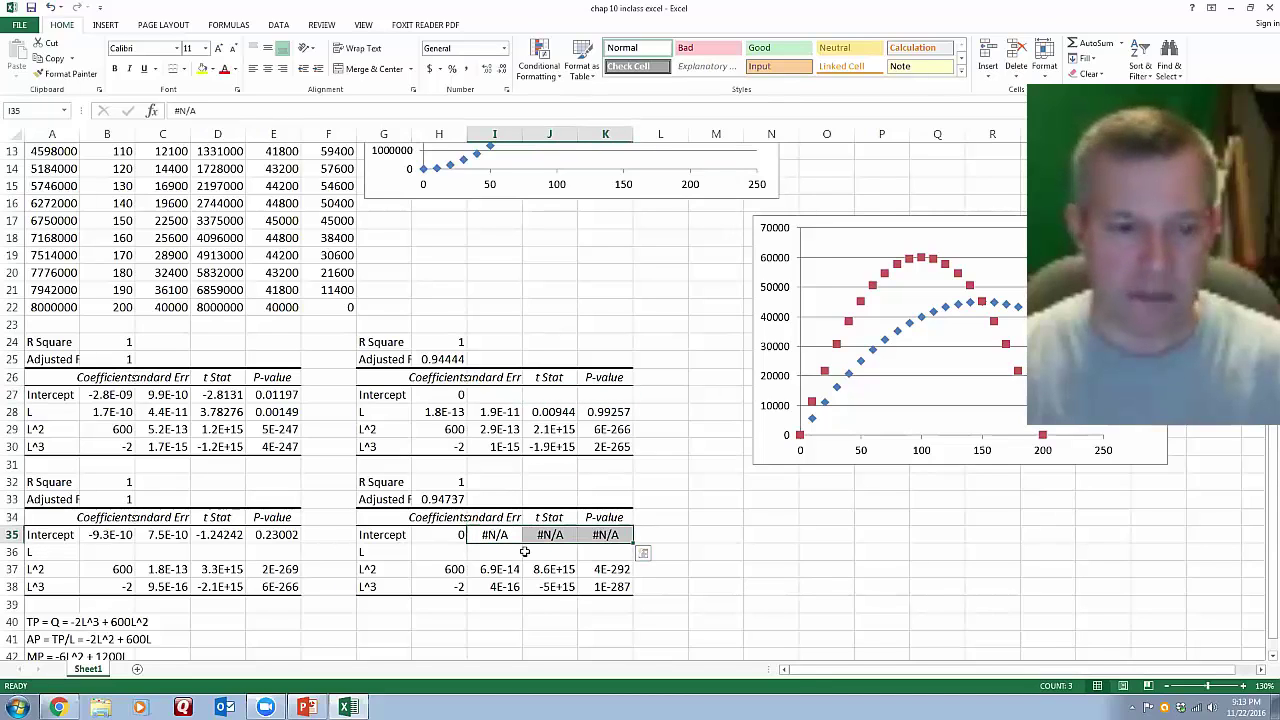
click(485, 462)
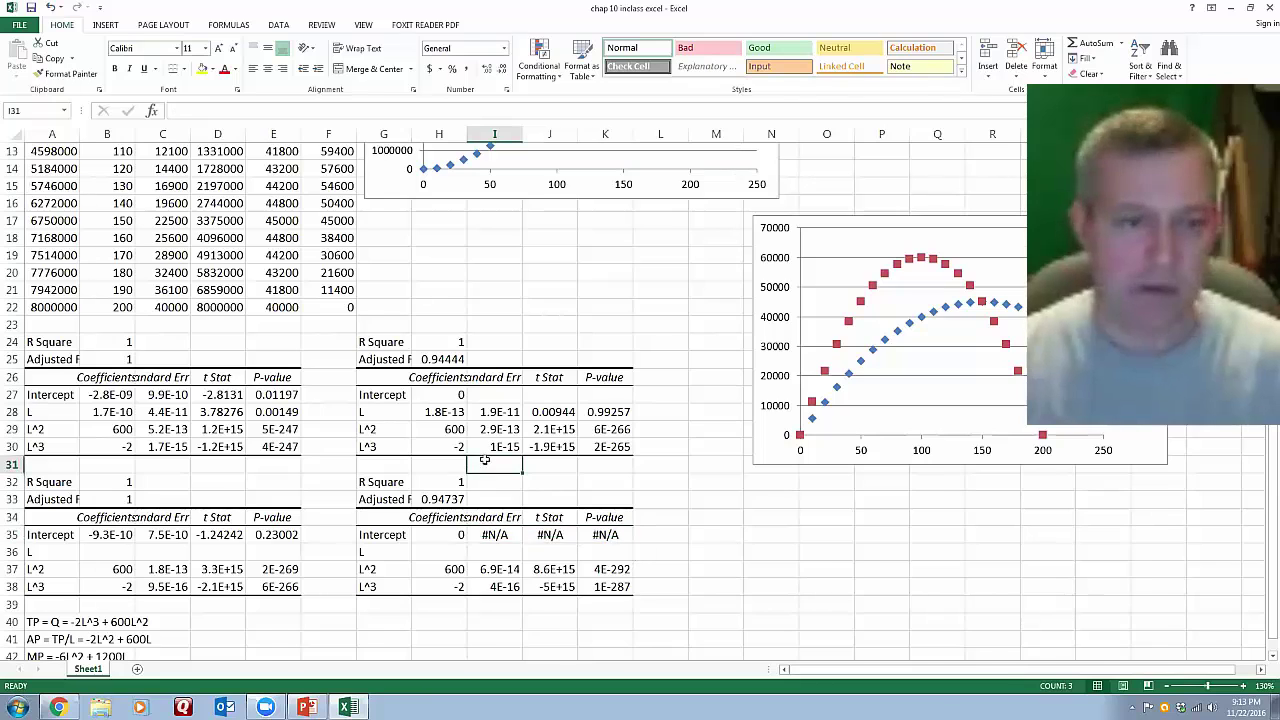
scroll(485, 462, up, 4)
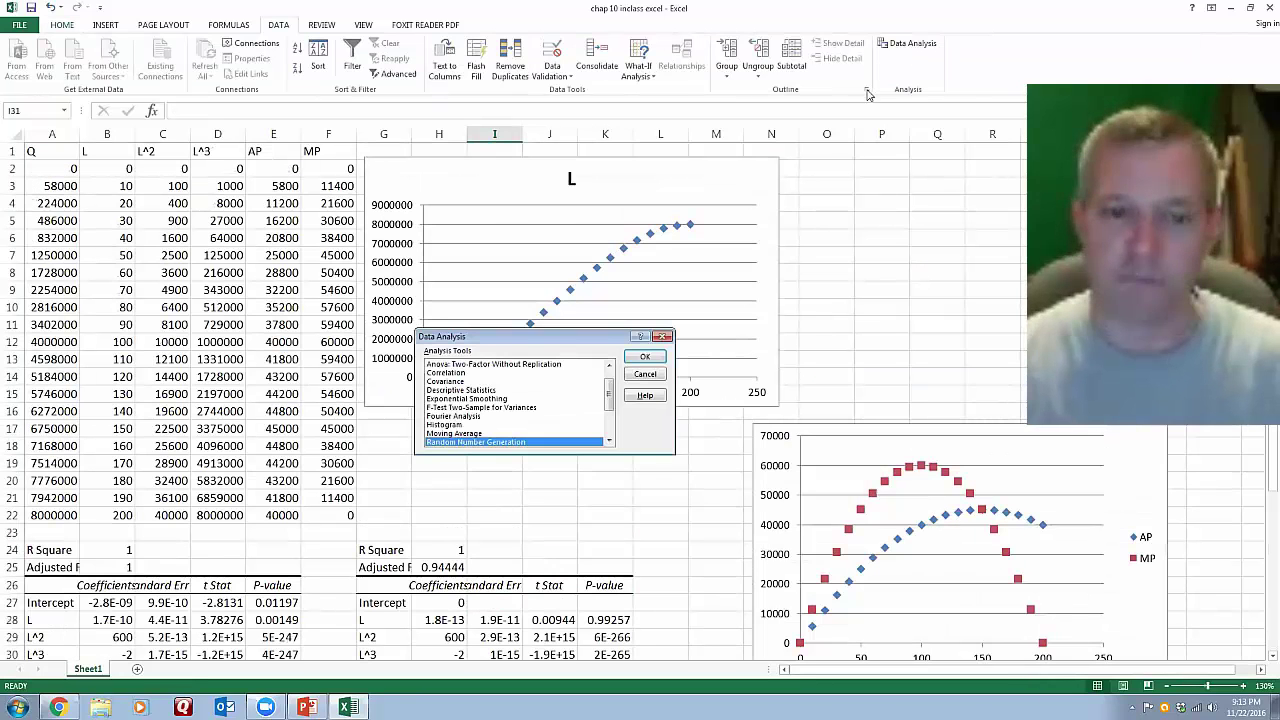
key(Return)
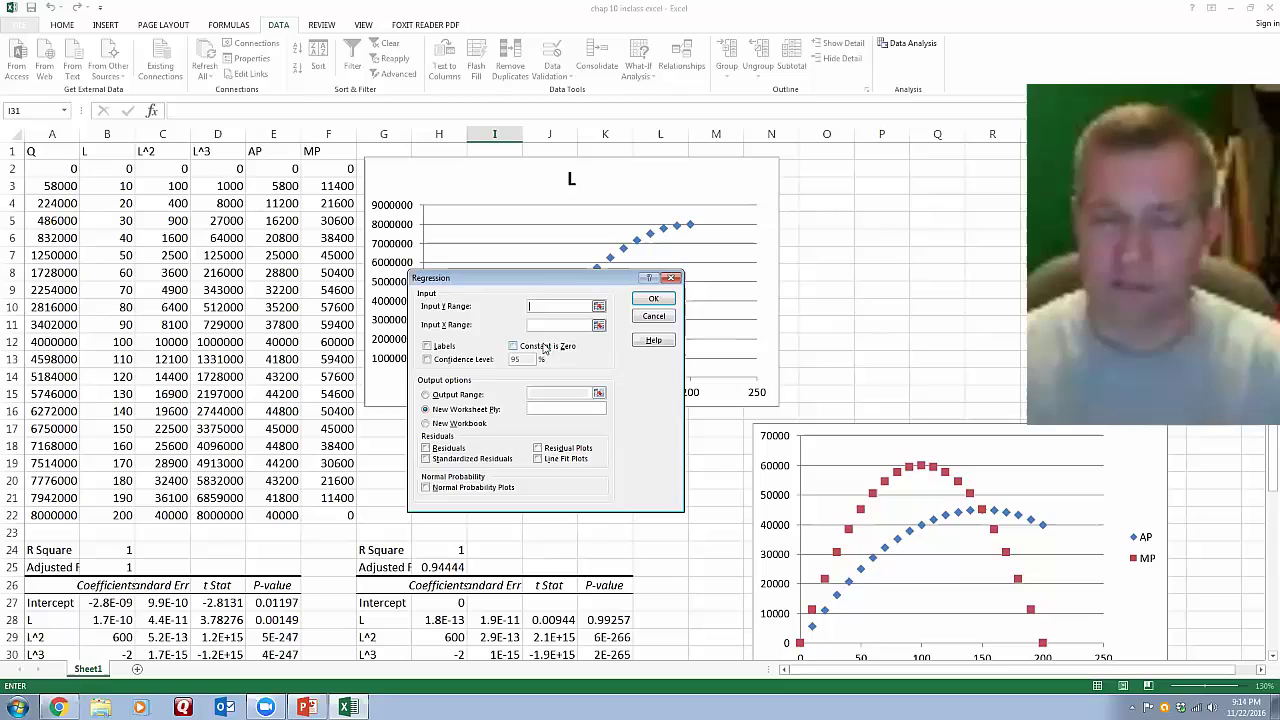
click(514, 348)
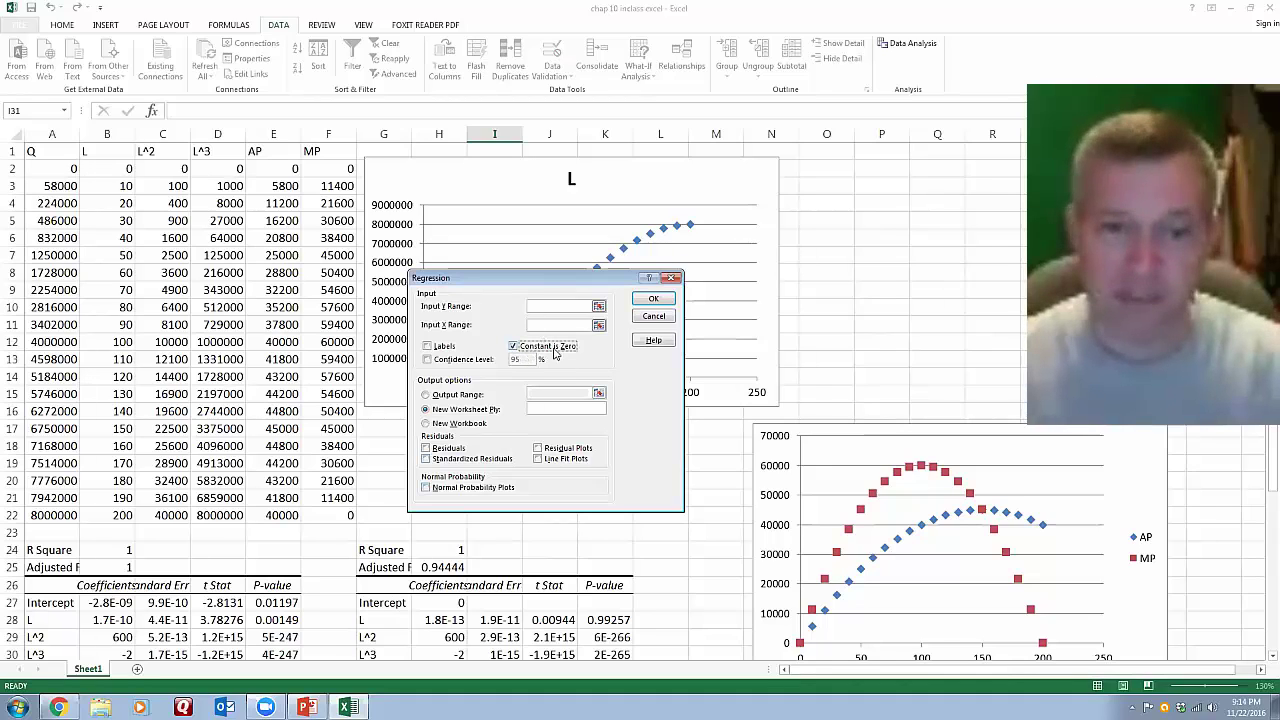
key(Escape)
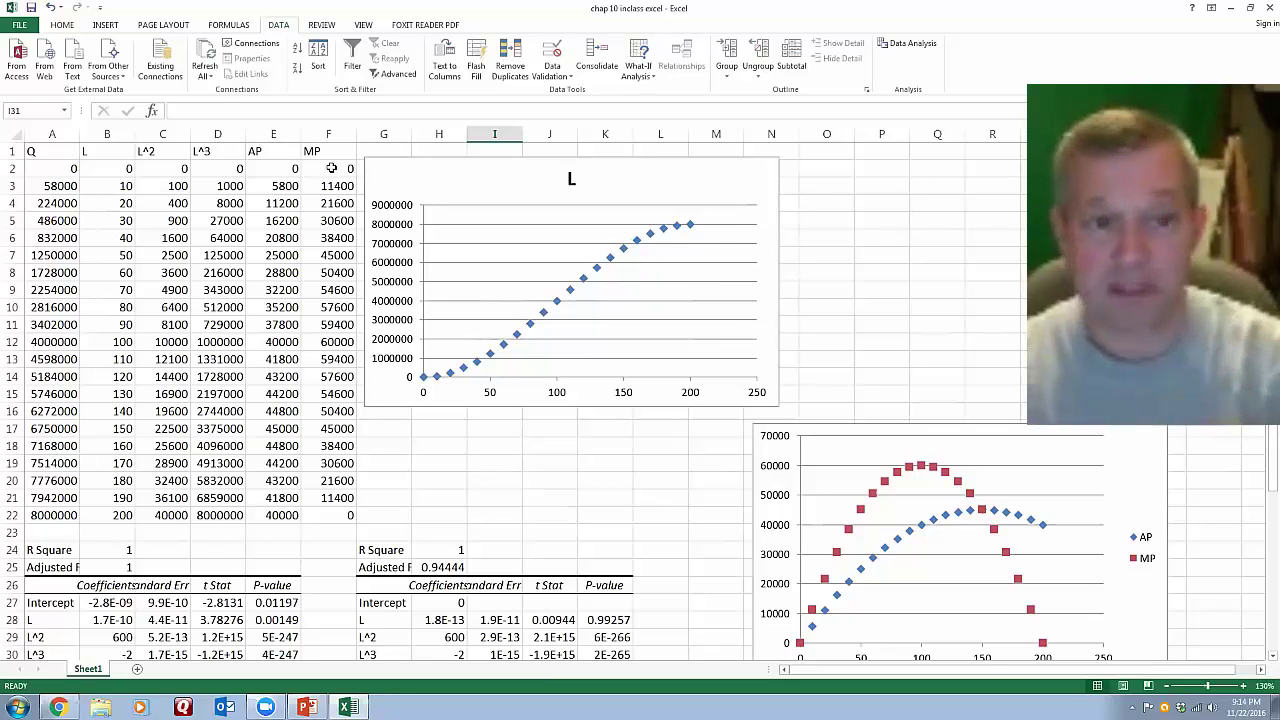
- Draw a straight line shape across the Q-vs-L scatter chart
click(96, 26)
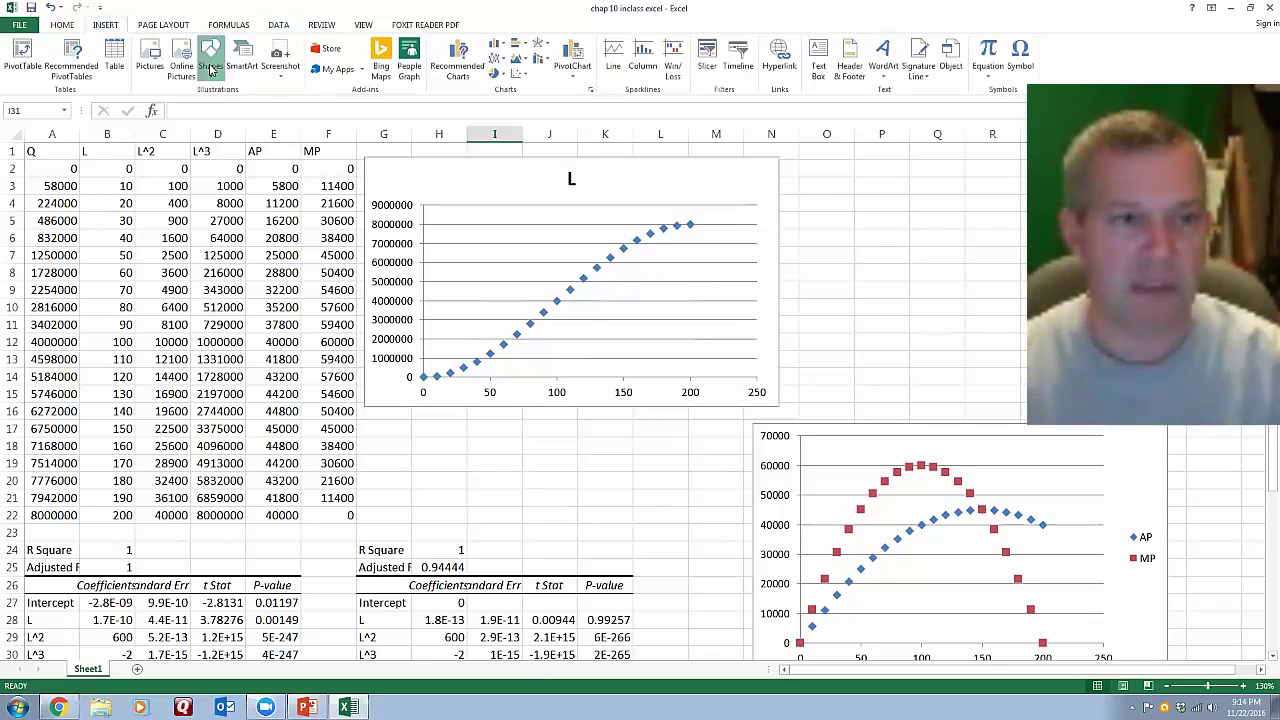
click(210, 68)
click(214, 207)
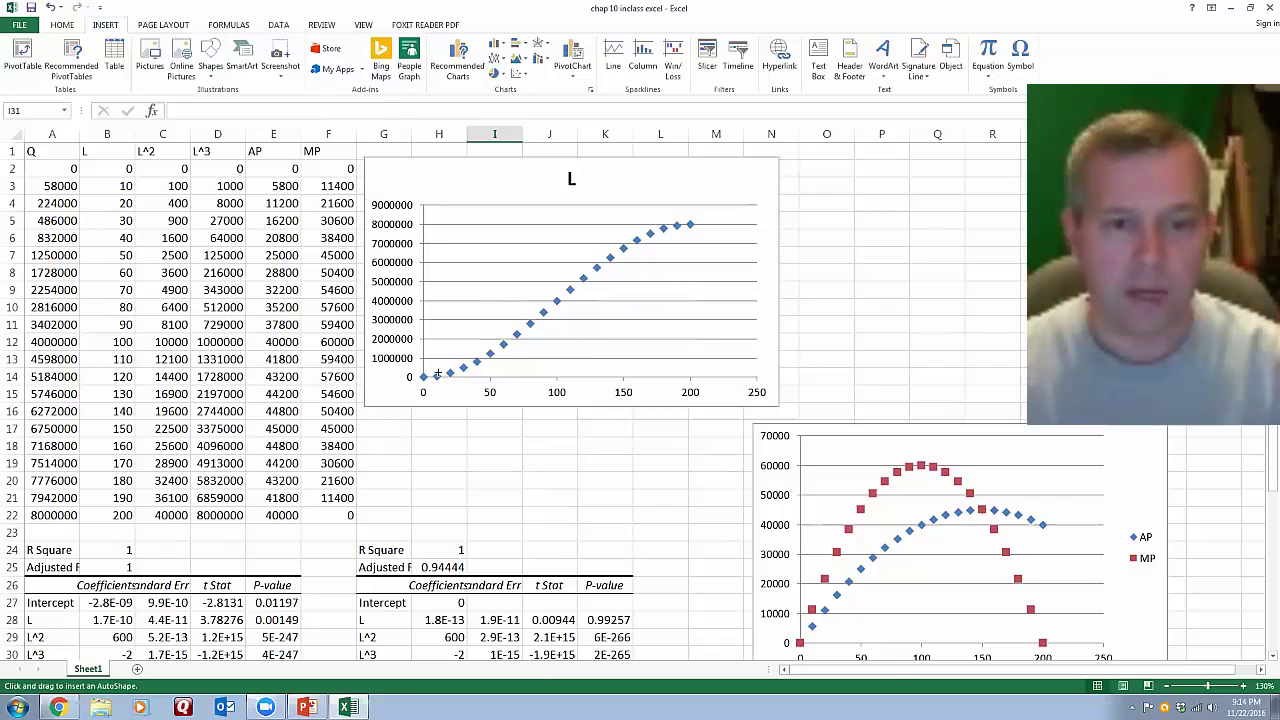
drag(437, 374, 706, 209)
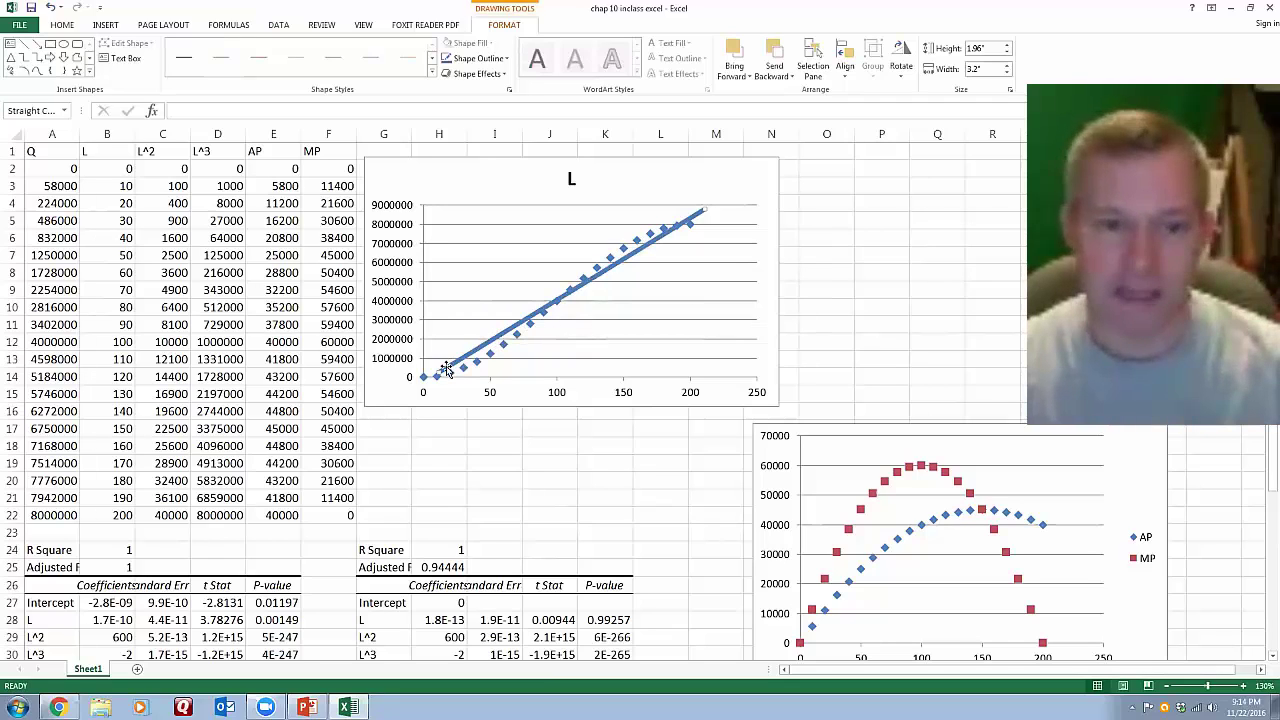
- Fit the line from the chart origin along the data points, then delete it
drag(437, 373, 433, 322)
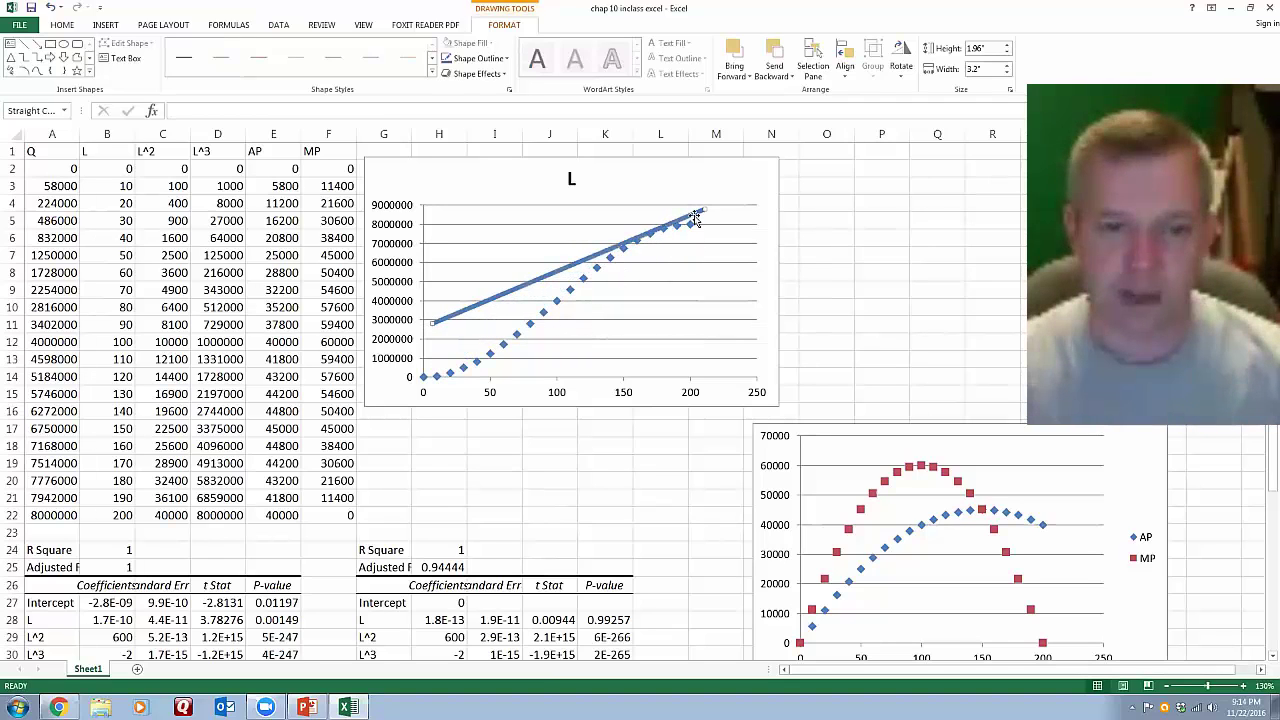
mouse_move(706, 209)
mouse_down()
mouse_move(710, 248)
mouse_move(645, 310)
mouse_move(708, 246)
mouse_move(708, 215)
mouse_up()
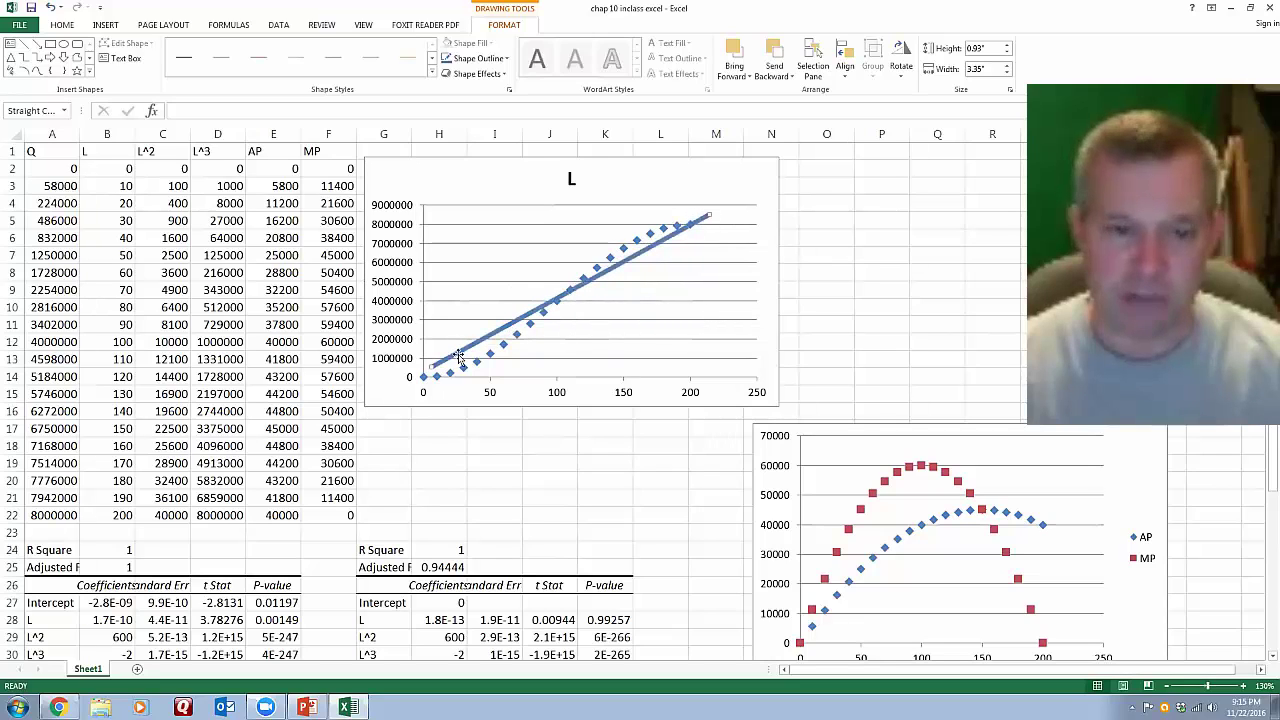
drag(432, 366, 438, 361)
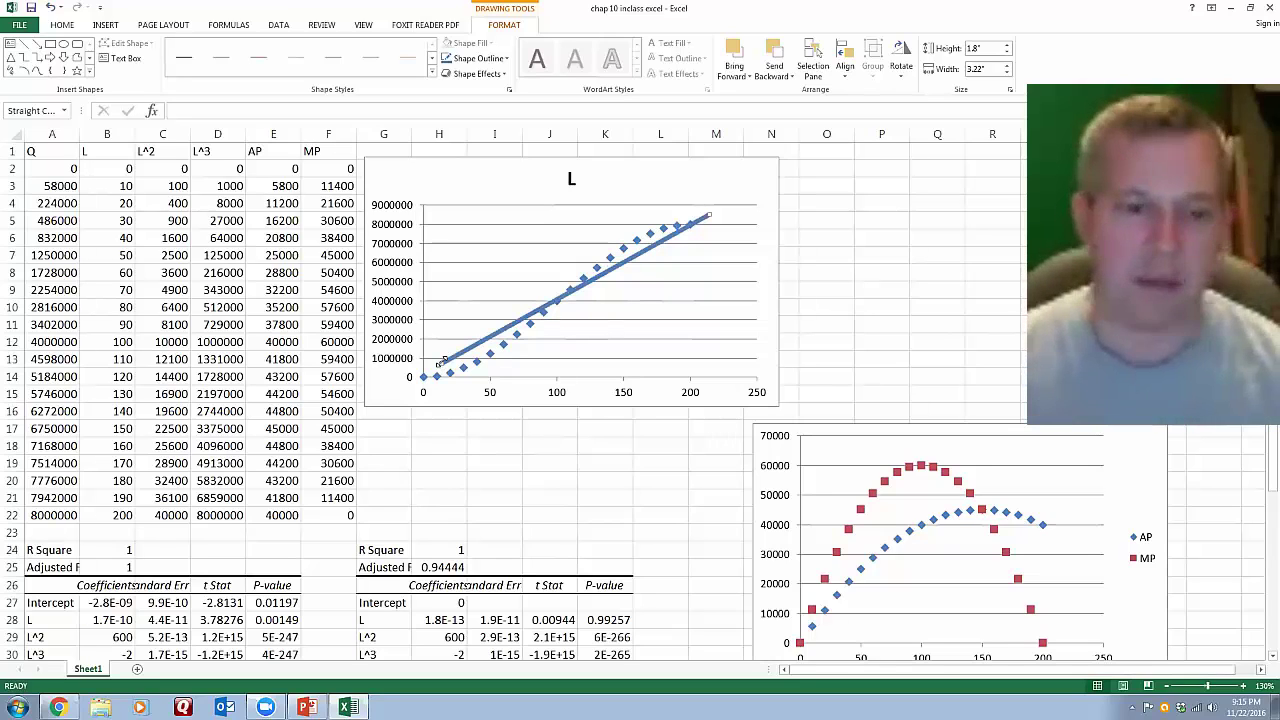
drag(441, 362, 424, 378)
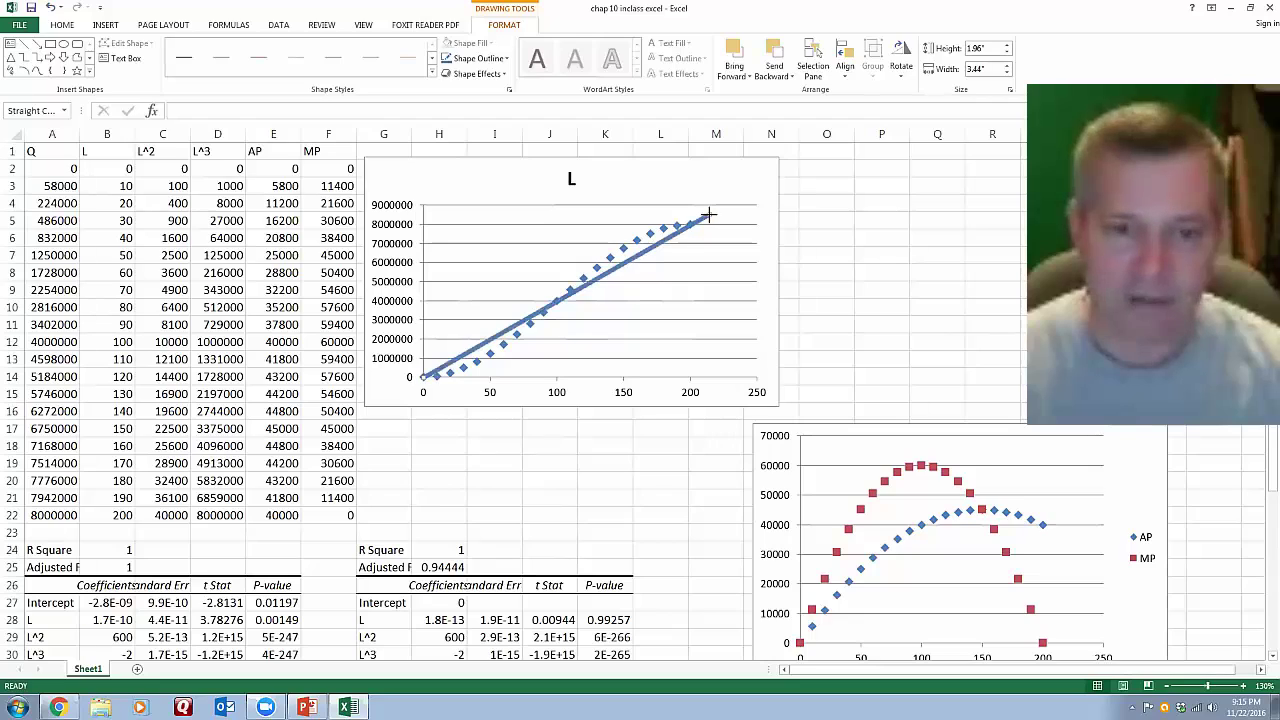
drag(708, 215, 716, 268)
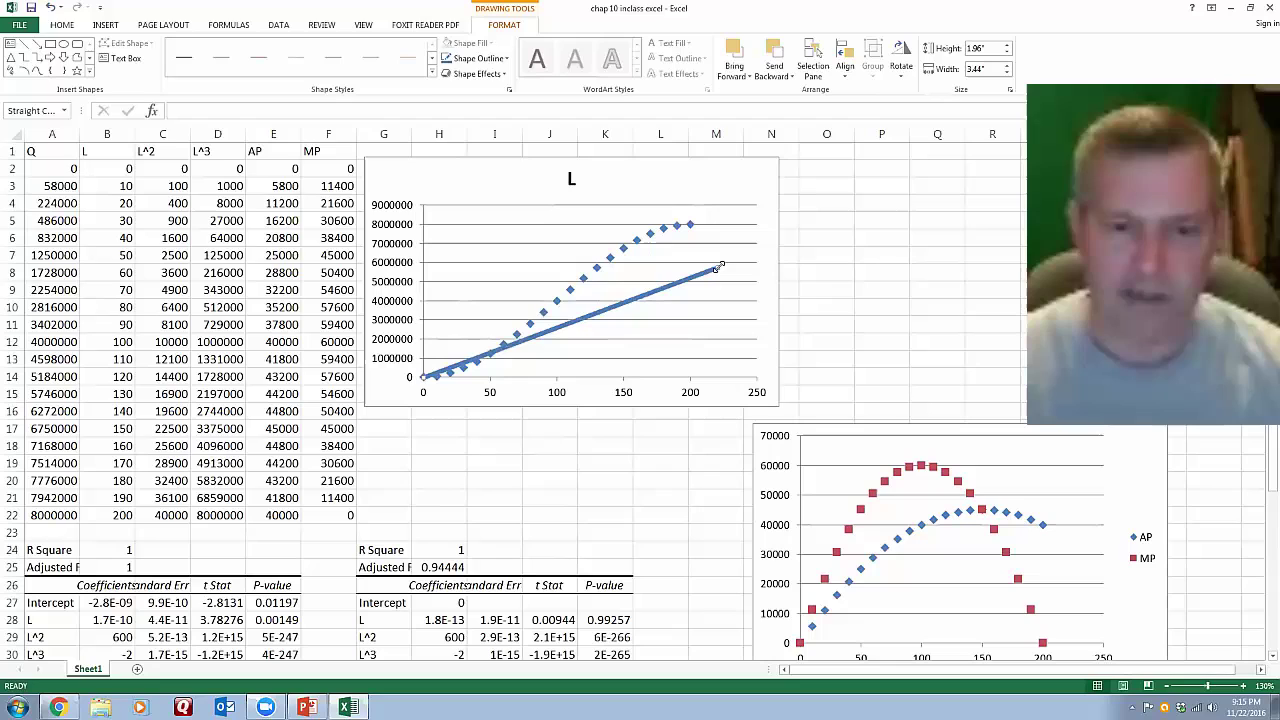
drag(717, 269, 655, 183)
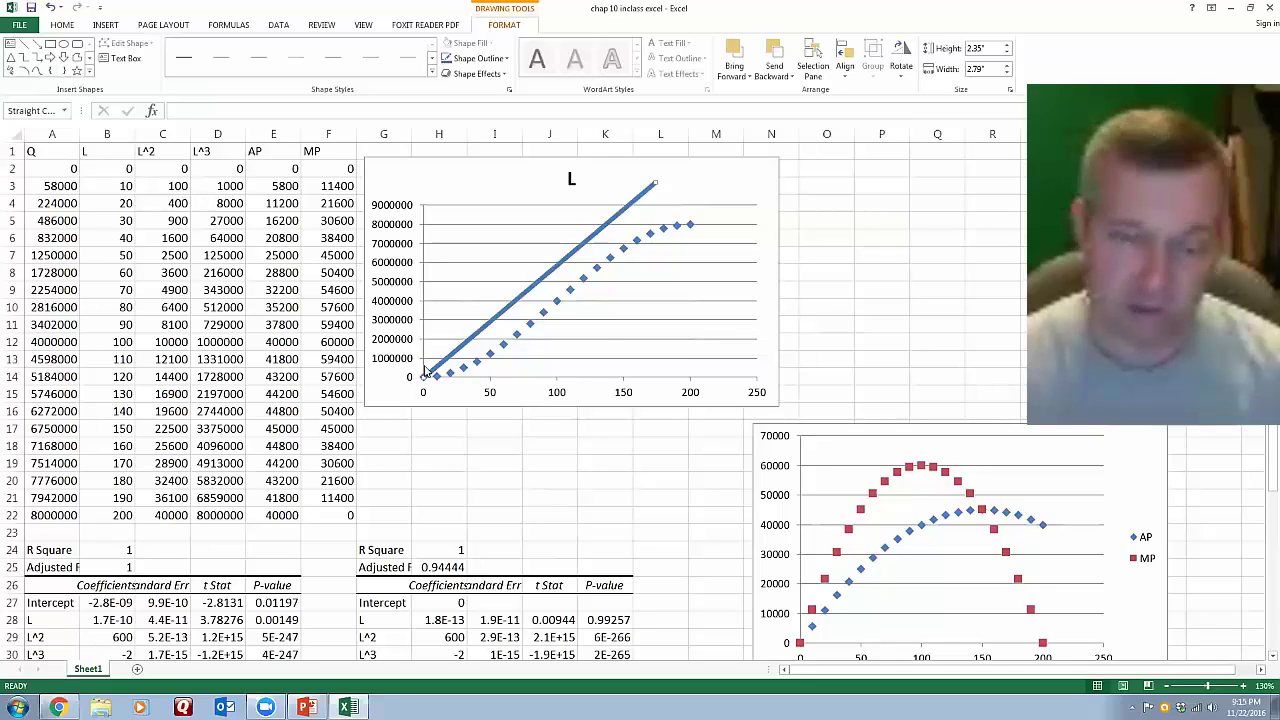
drag(425, 370, 423, 378)
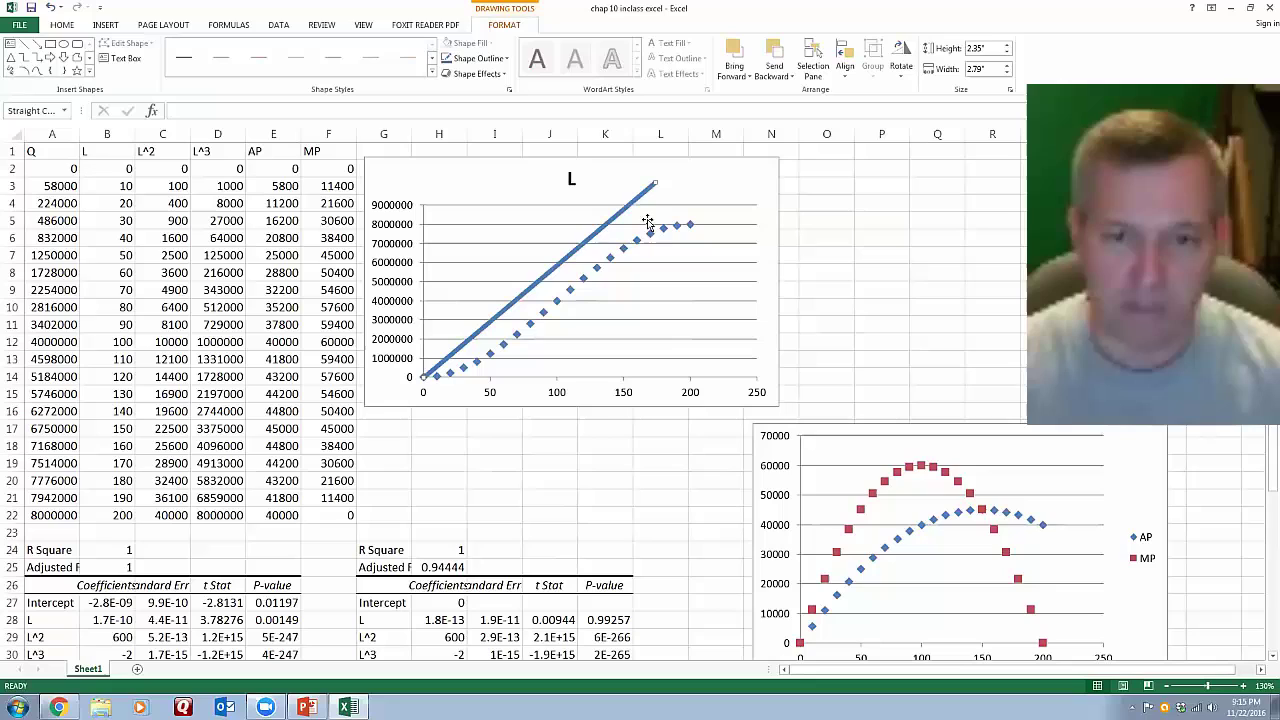
drag(654, 184, 705, 216)
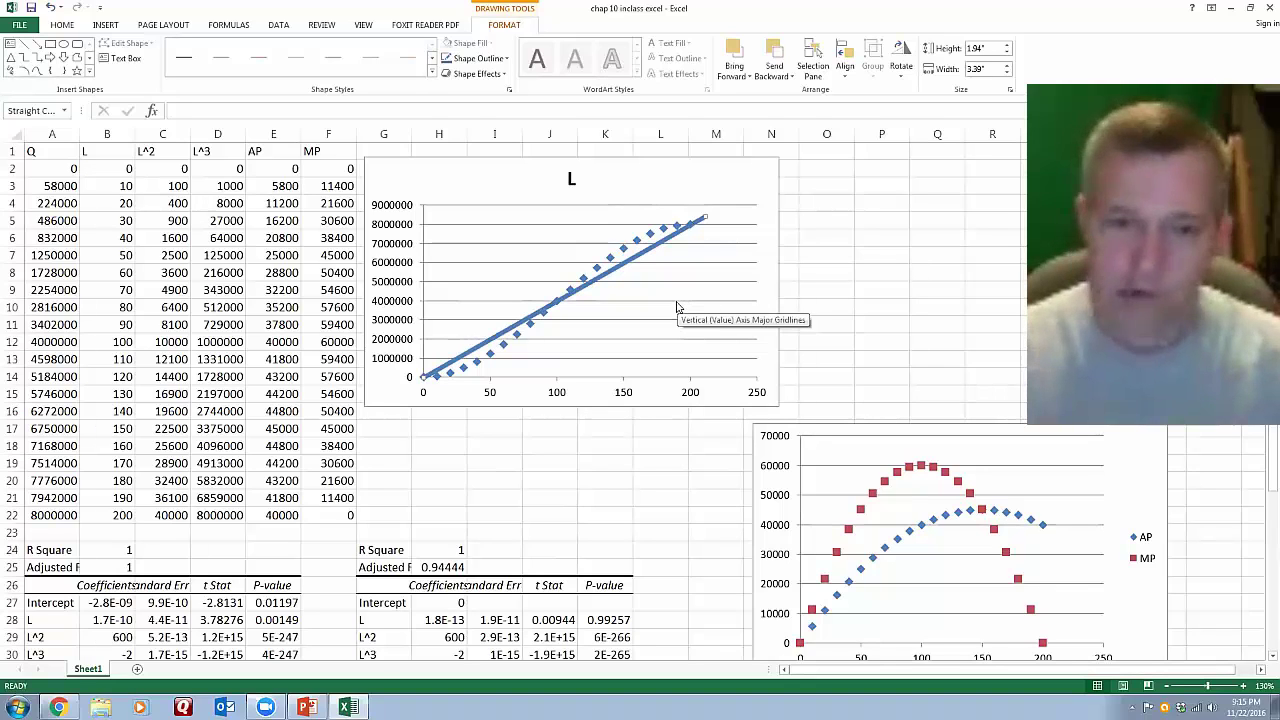
key(Delete)
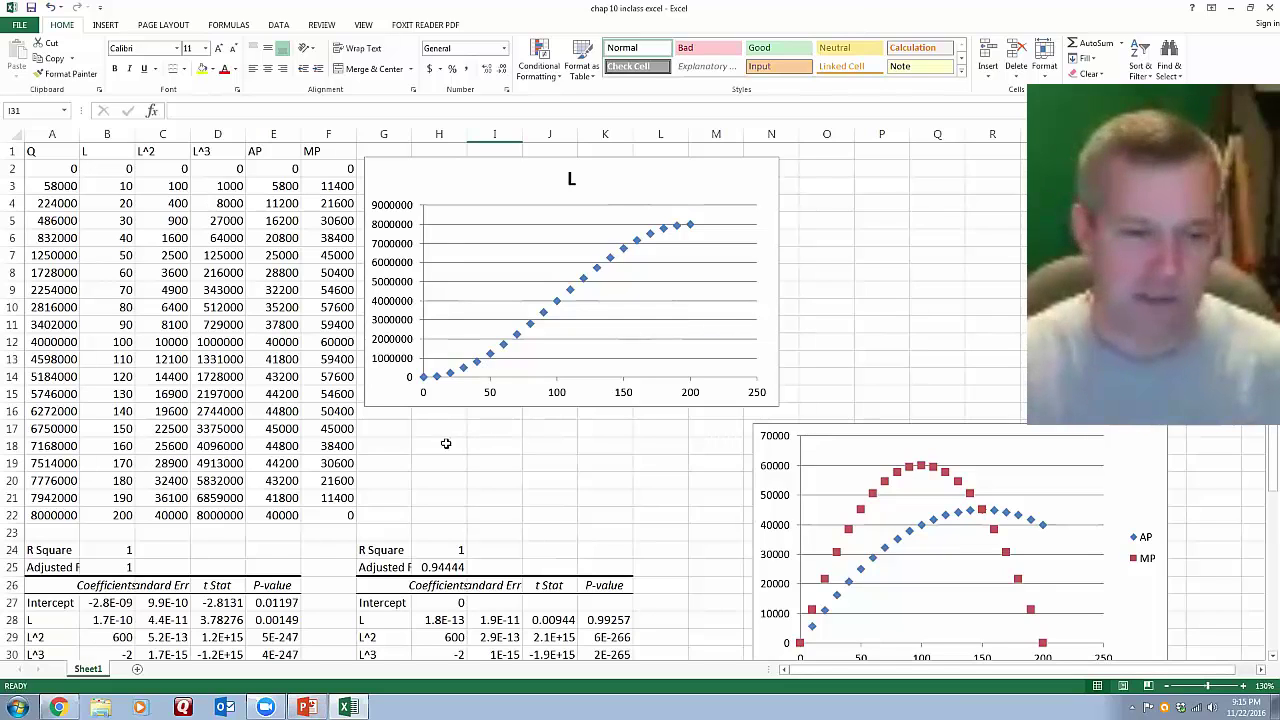
mouse_move(650, 237)
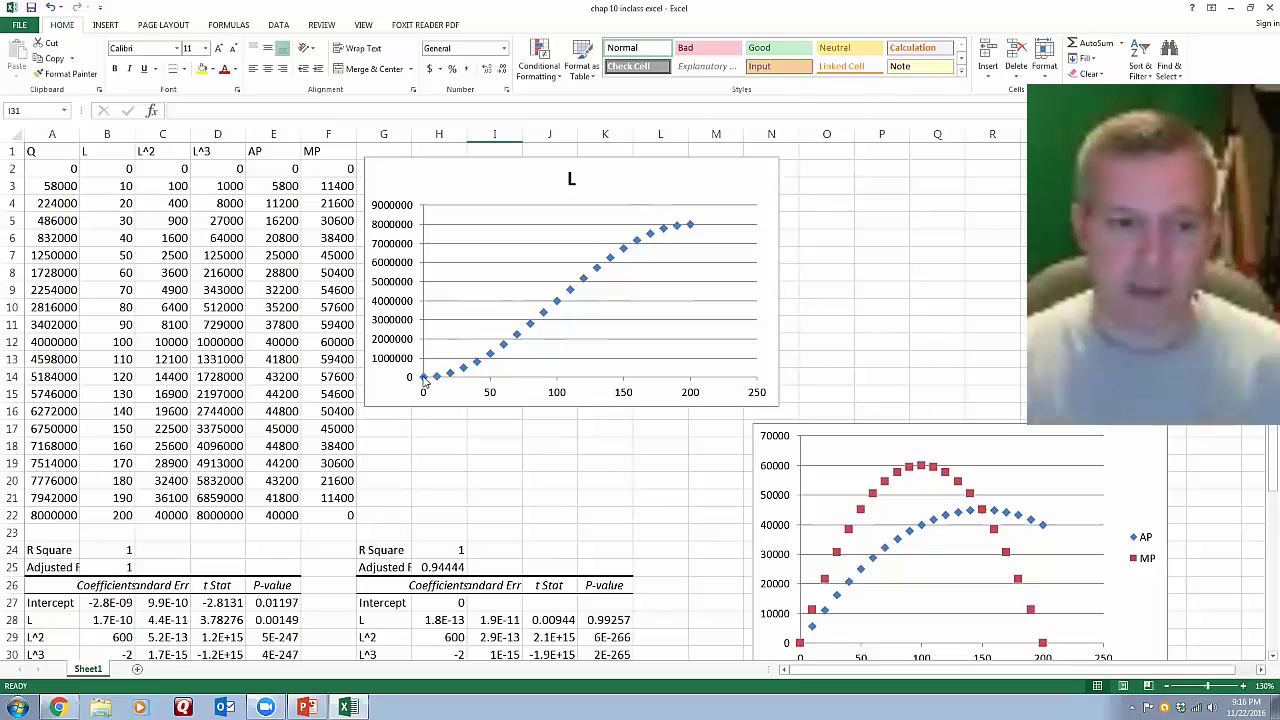
click(109, 168)
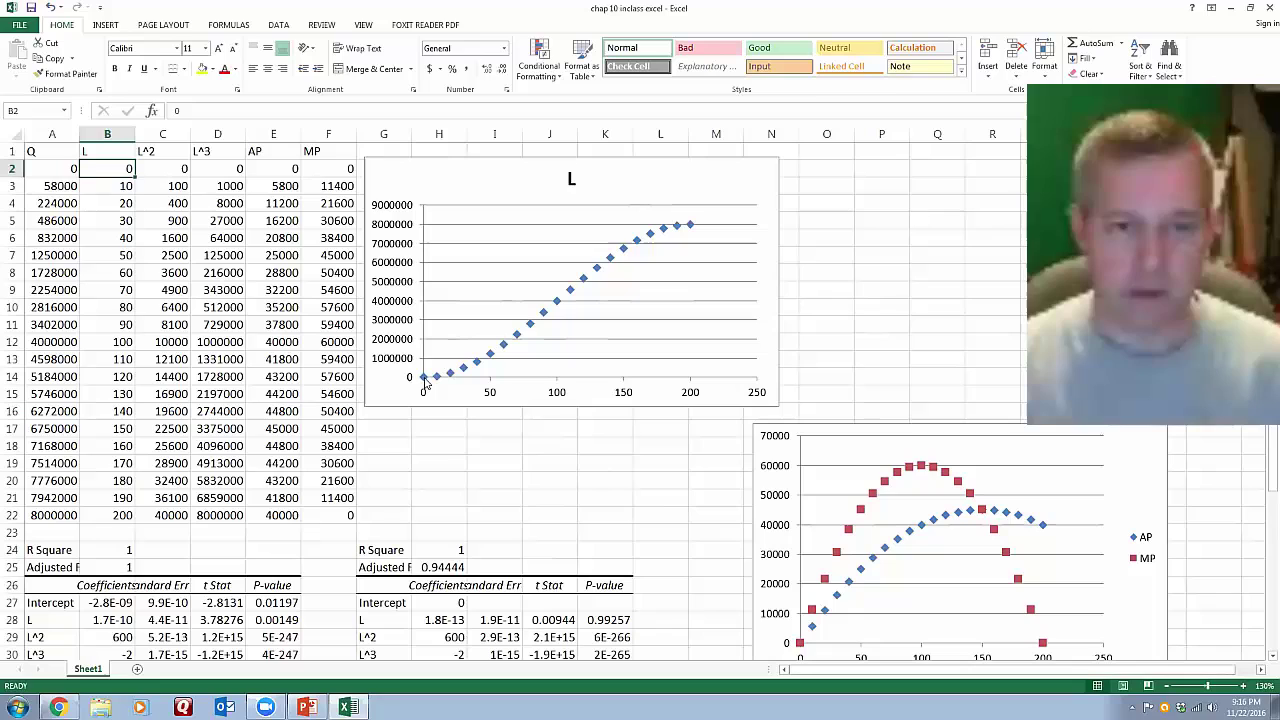
click(45, 165)
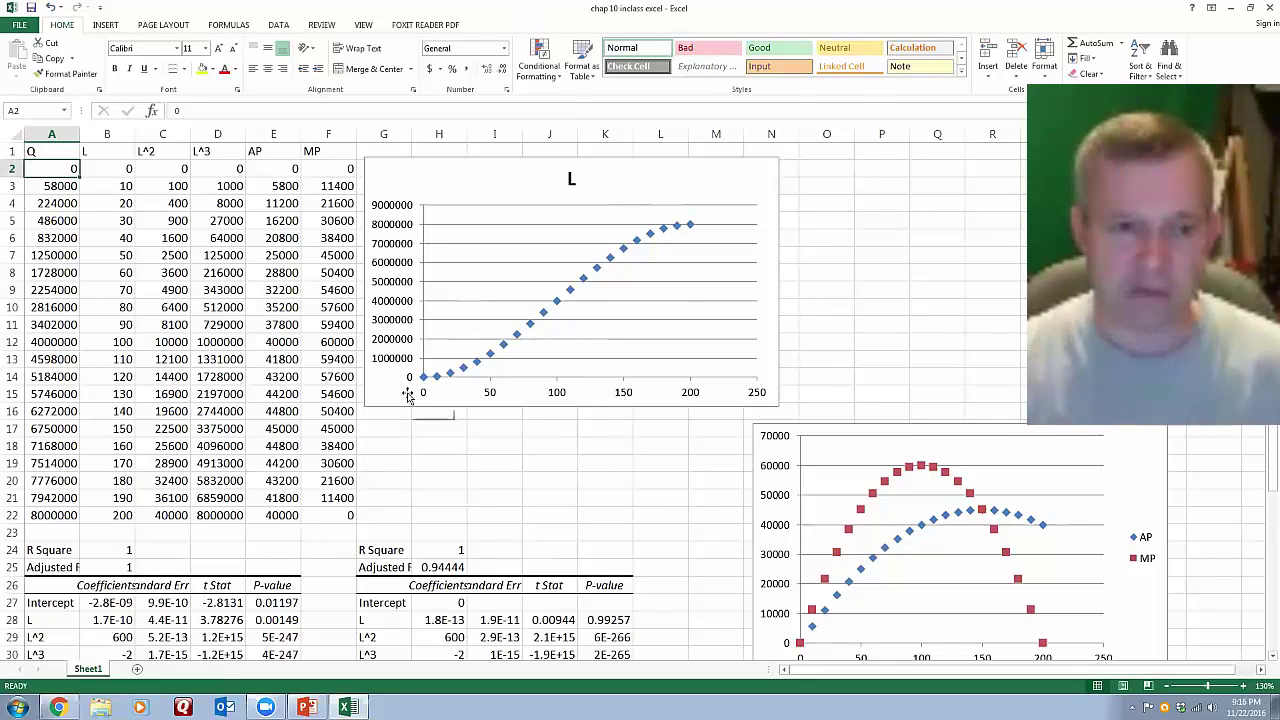
mouse_move(423, 383)
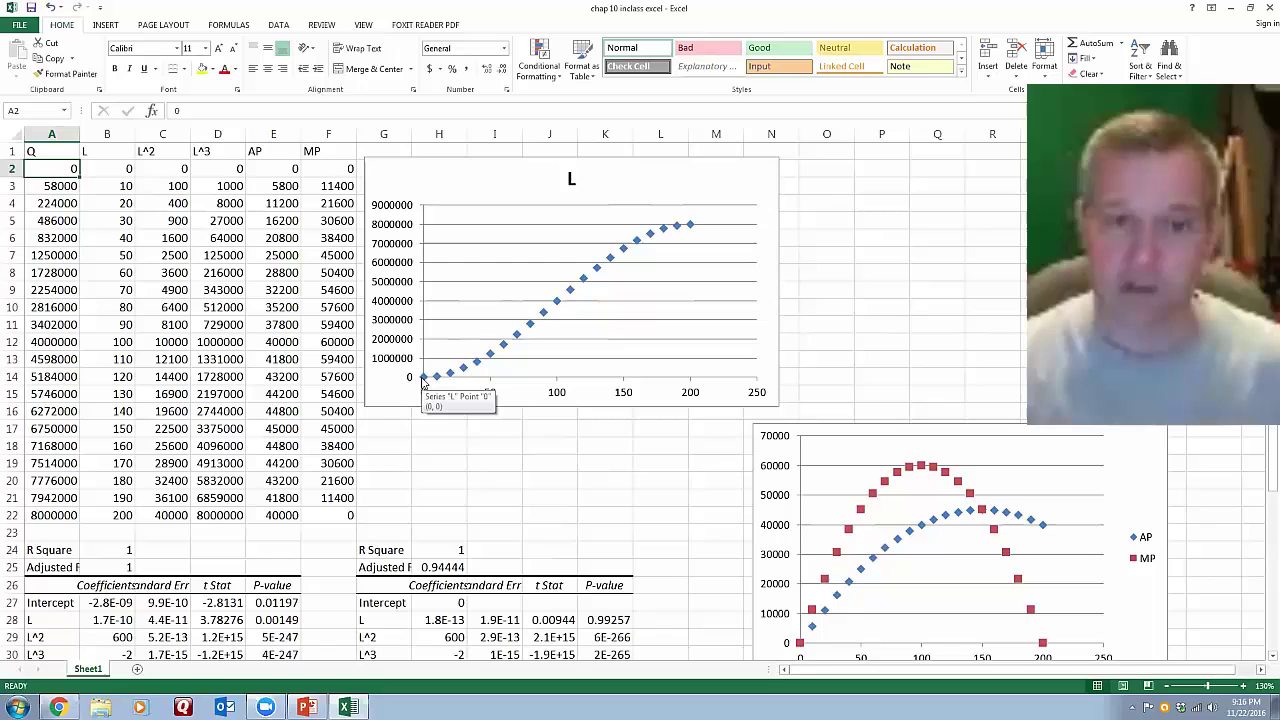
scroll(423, 381, down, 1)
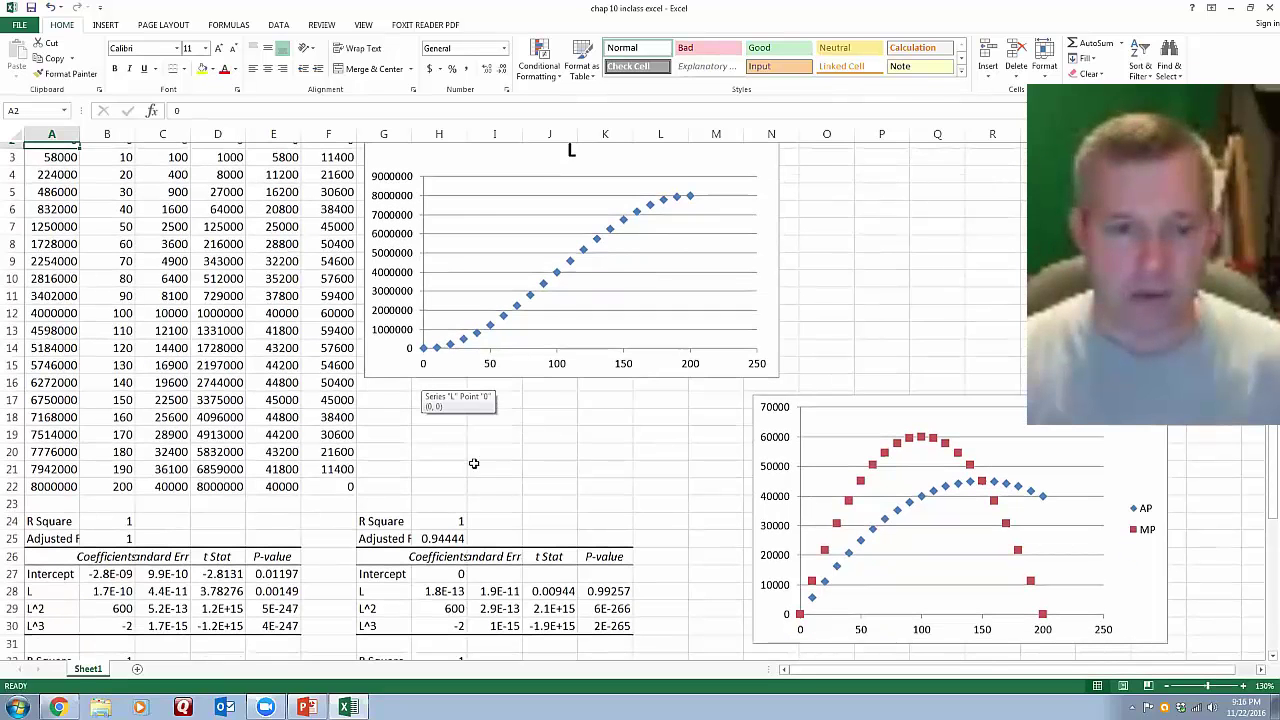
scroll(470, 455, down, 4)
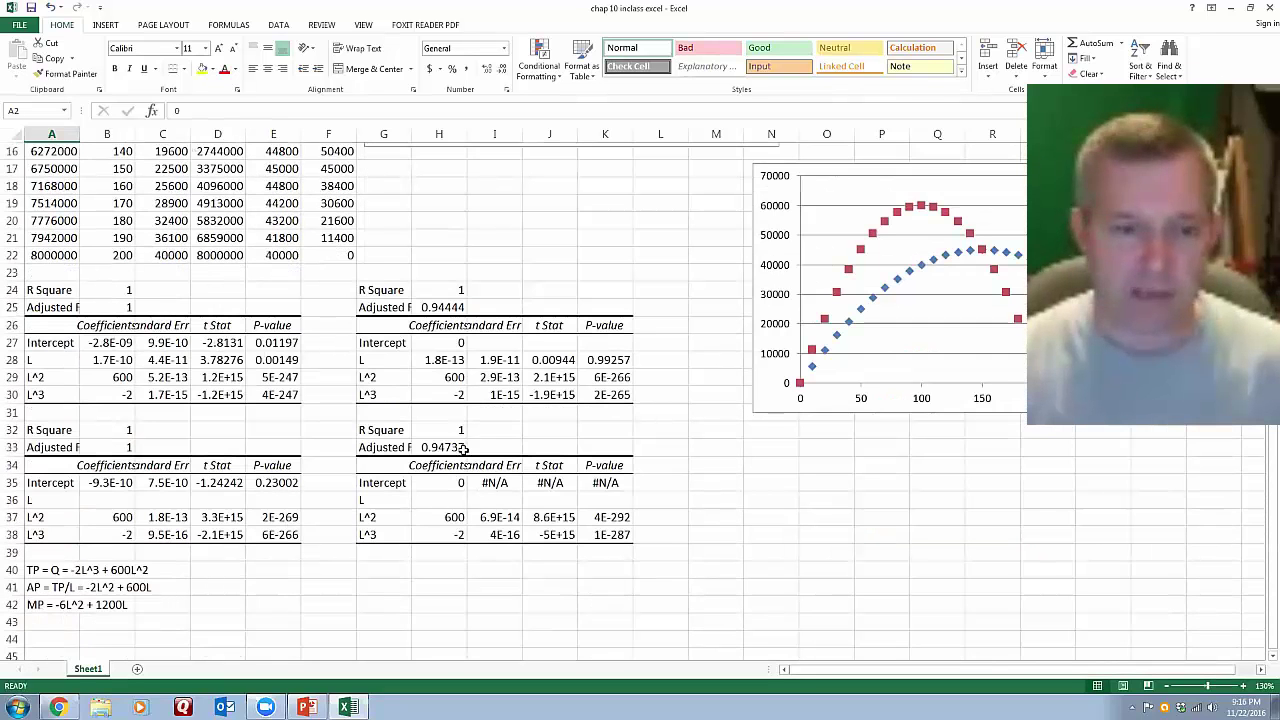
click(448, 346)
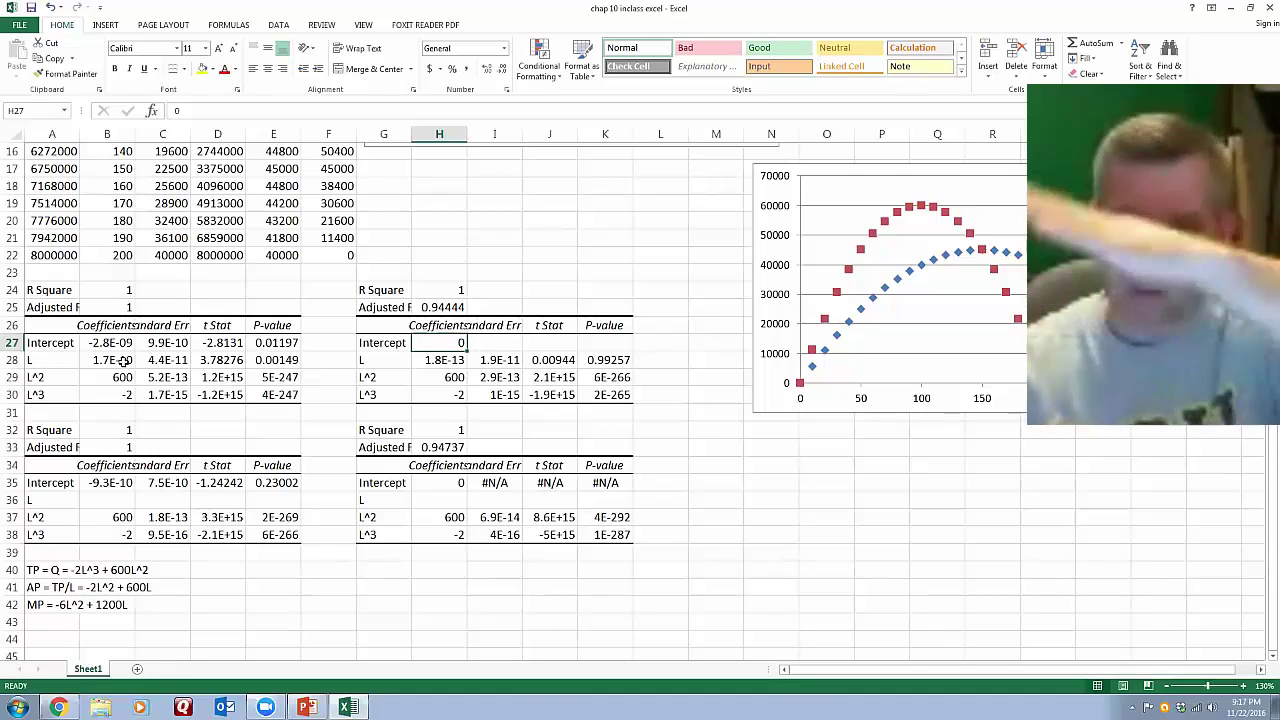
click(98, 343)
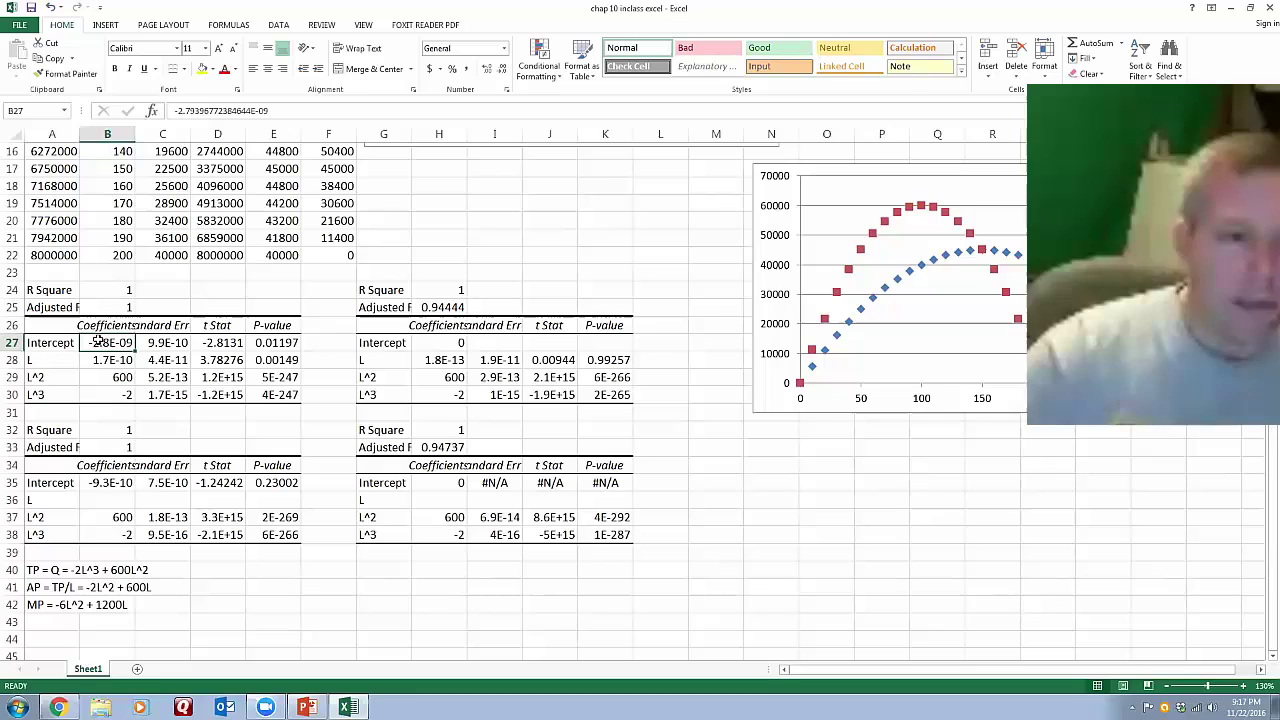
click(105, 483)
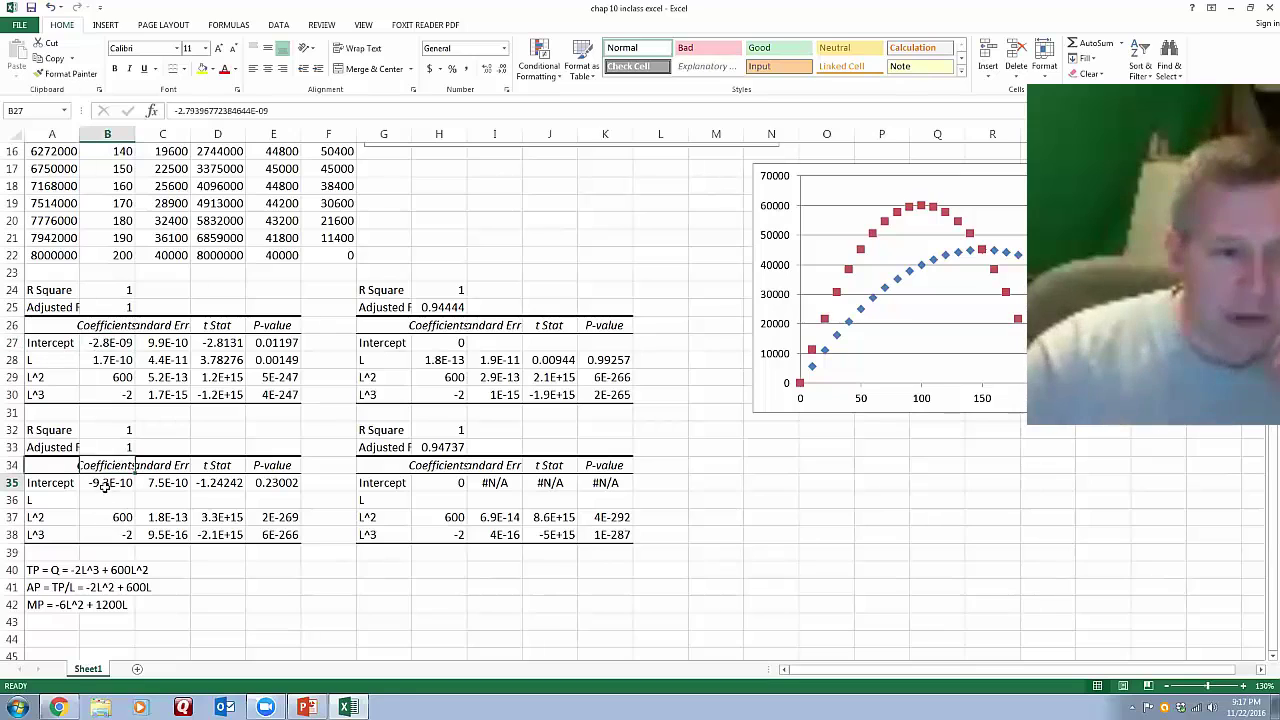
click(113, 342)
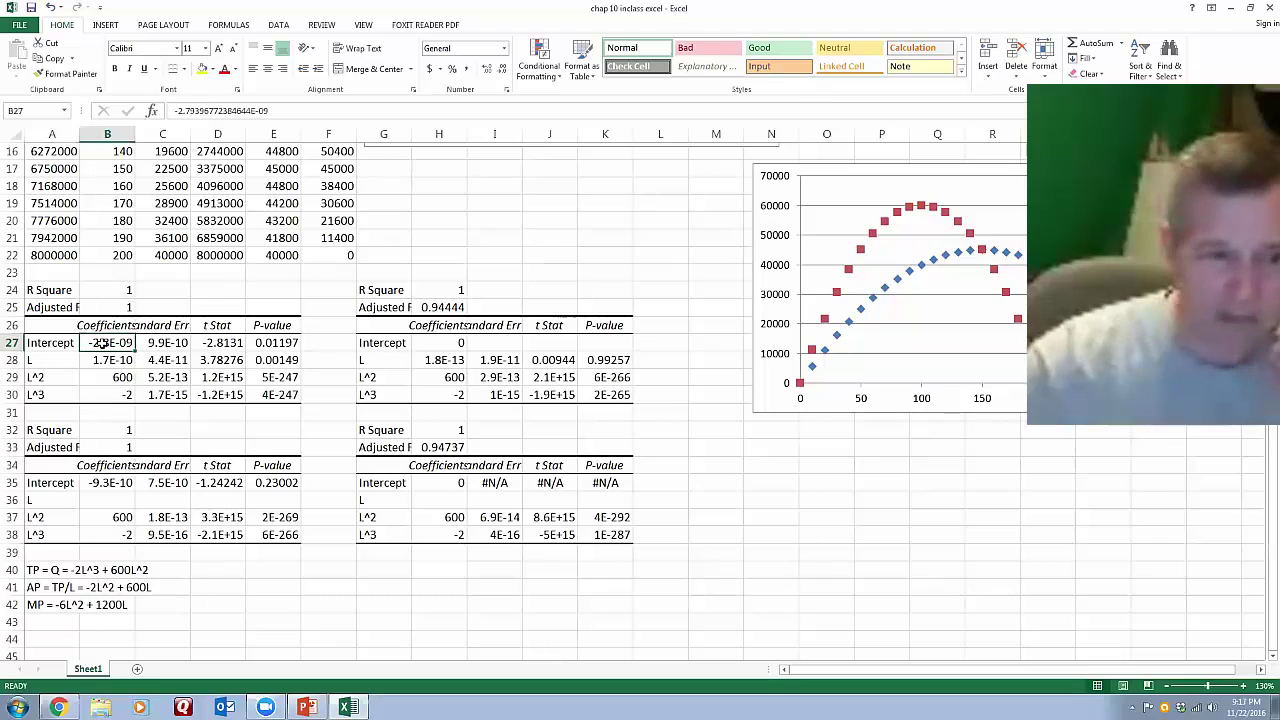
click(120, 486)
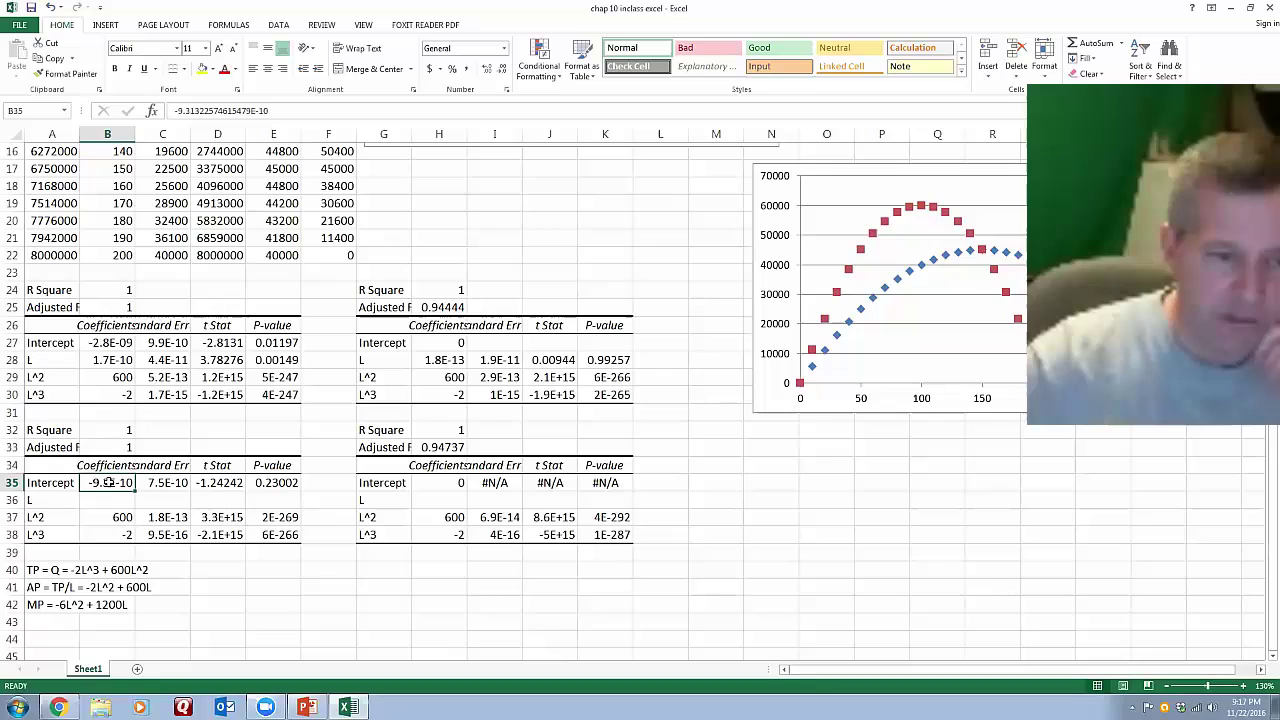
click(110, 342)
click(114, 482)
click(116, 344)
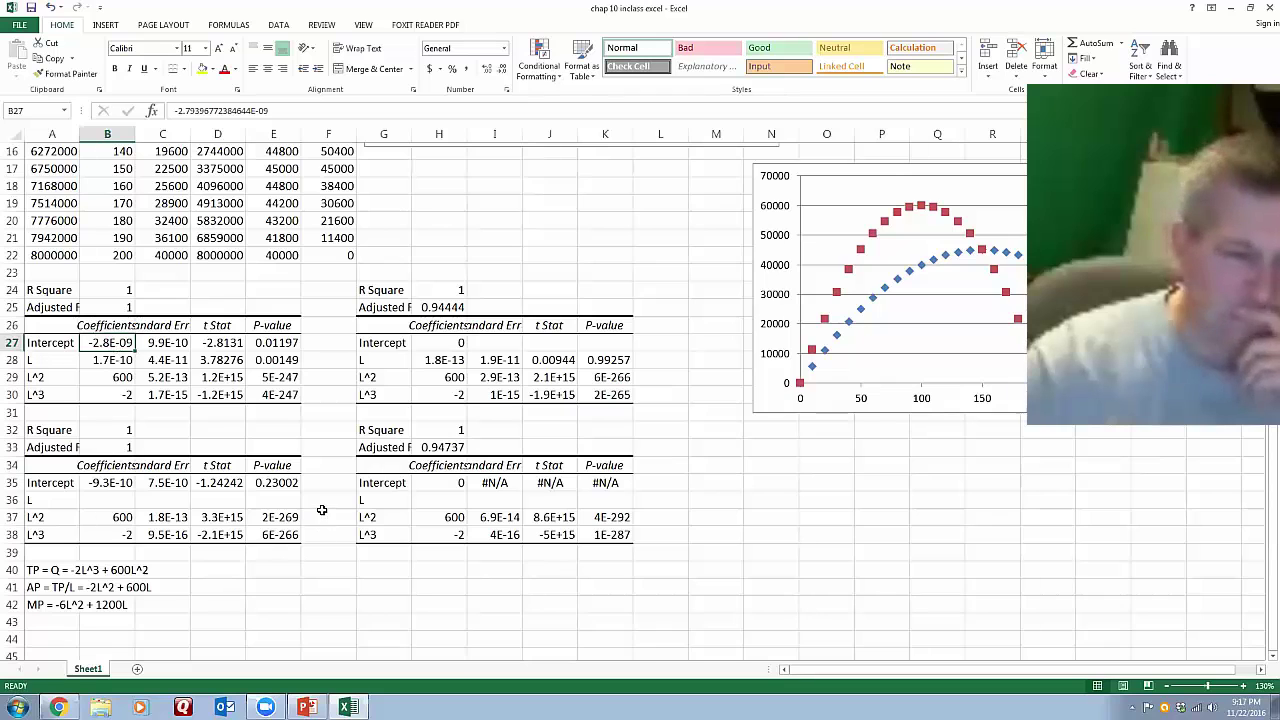
scroll(226, 454, up, 1)
scroll(415, 383, up, 5)
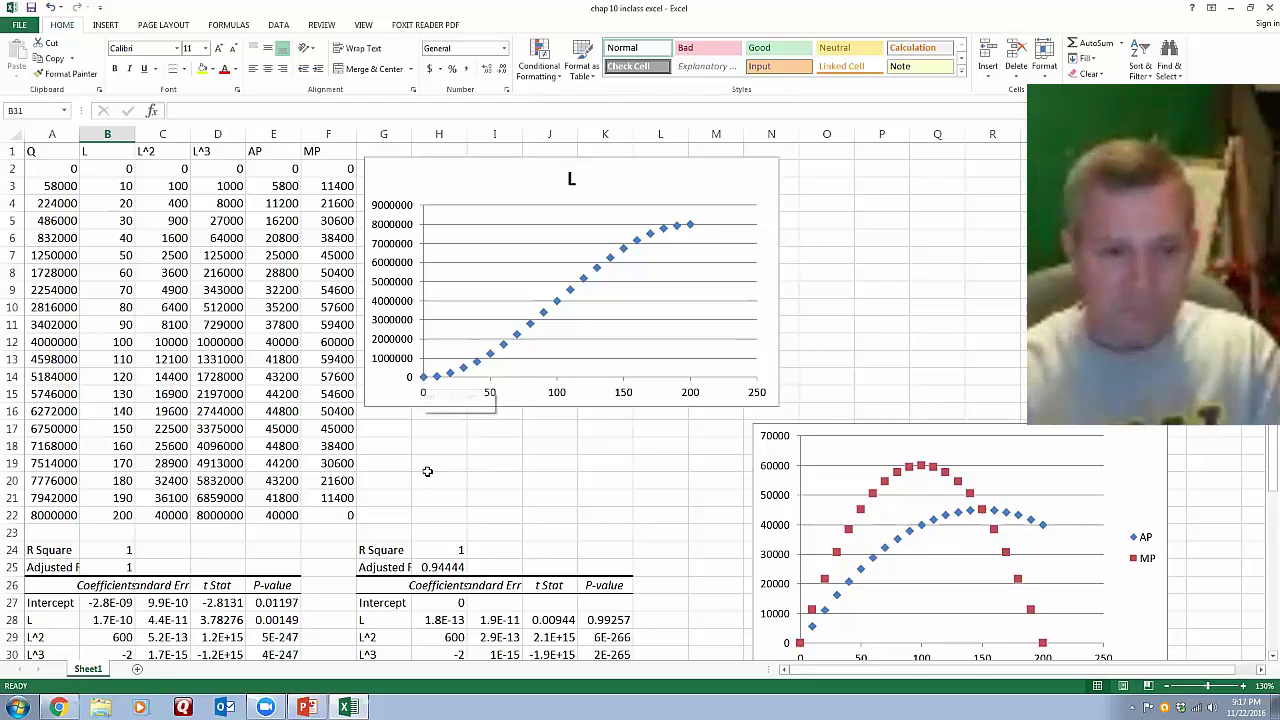
scroll(426, 463, down, 5)
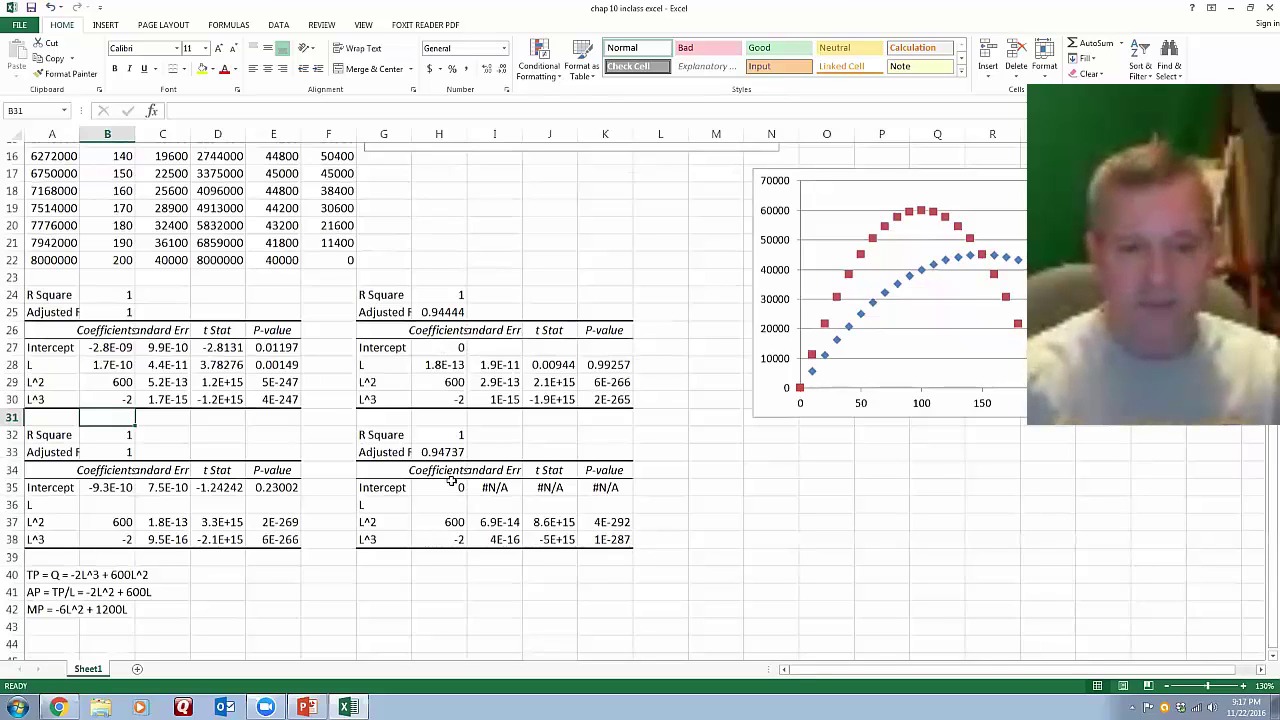
key(Right)
key(Right)
key(Right)
key(Right)
key(Right)
key(Right)
key(Down)
key(Down)
key(Down)
key(Down)
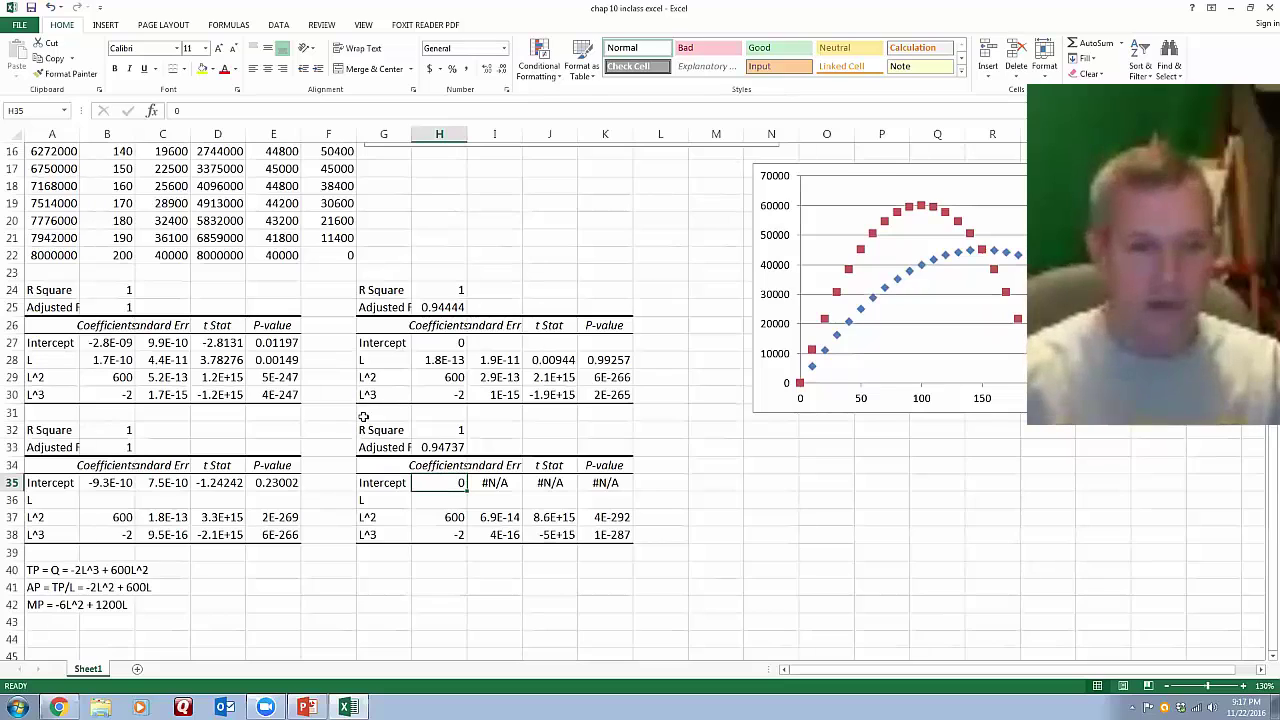
click(441, 346)
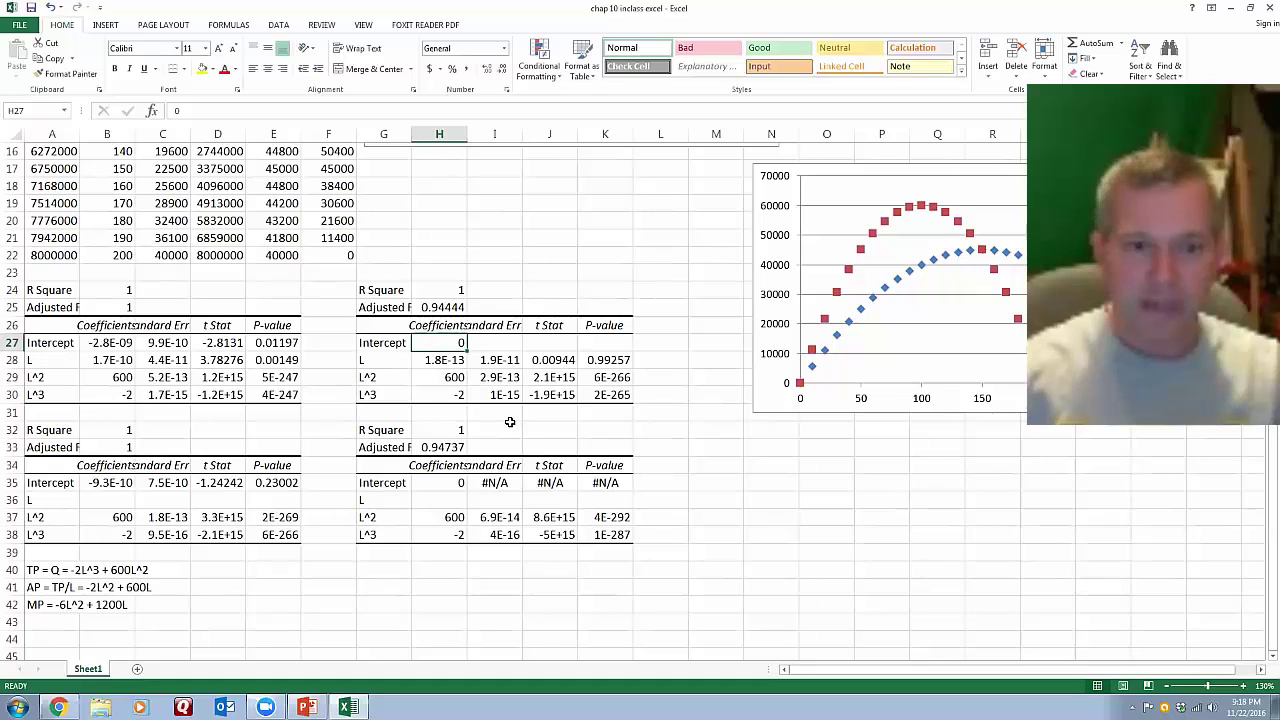
click(458, 360)
click(446, 290)
click(446, 431)
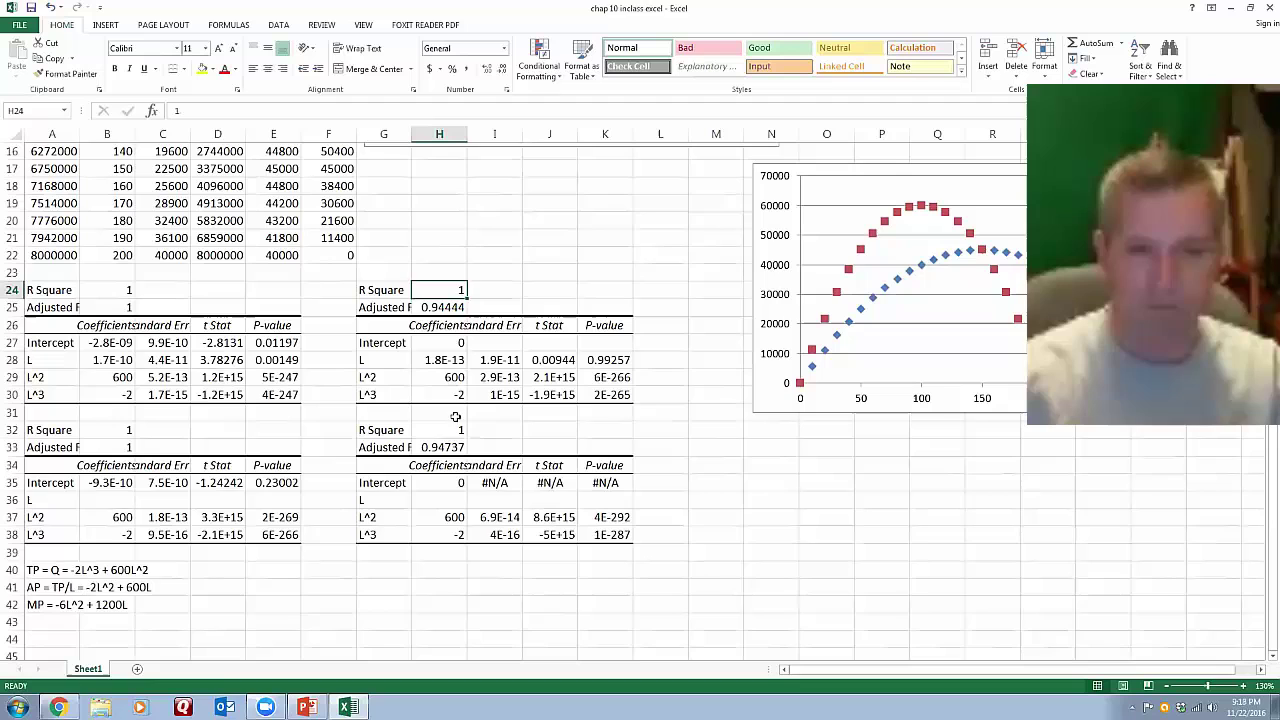
scroll(455, 400, up, 1)
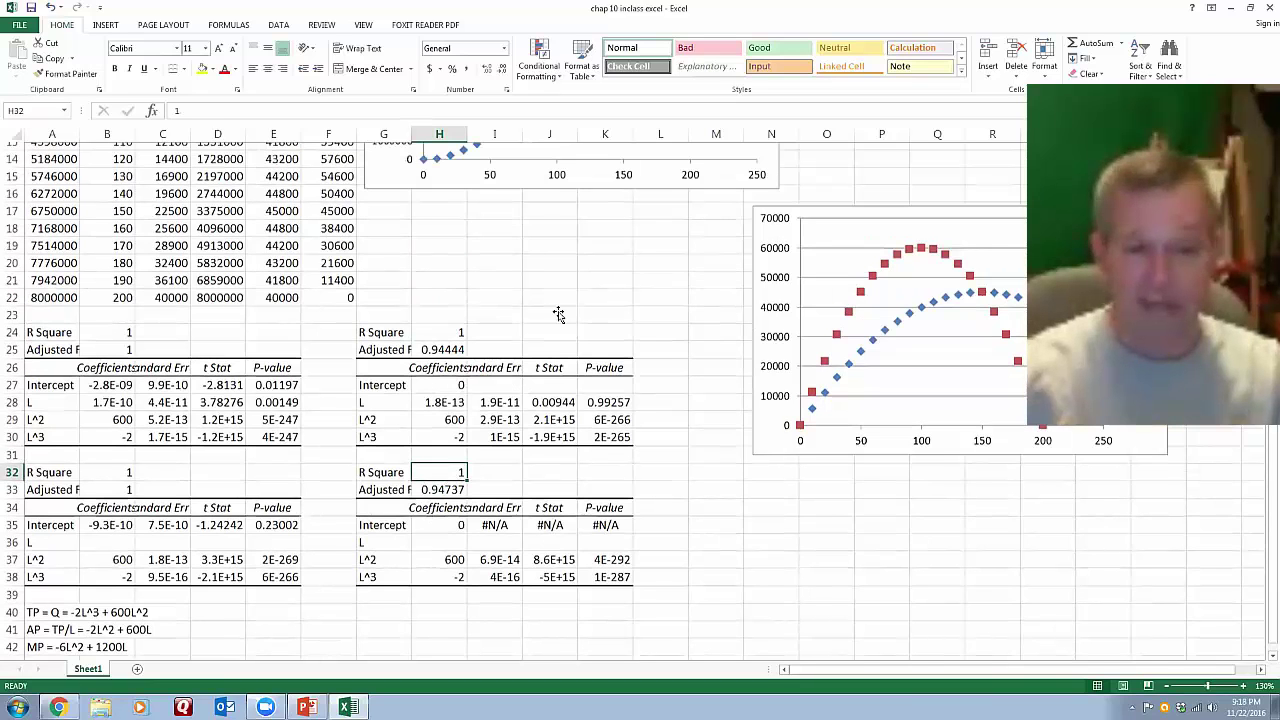
scroll(558, 312, up, 4)
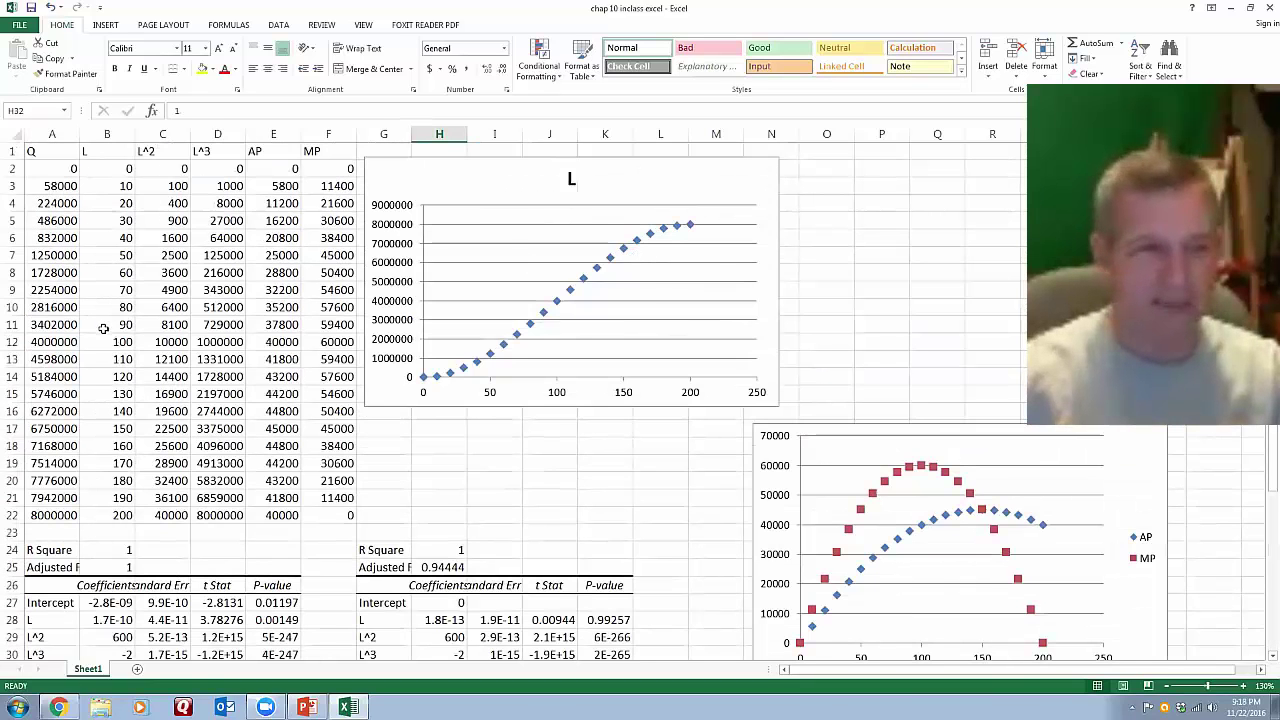
scroll(450, 584, down, 5)
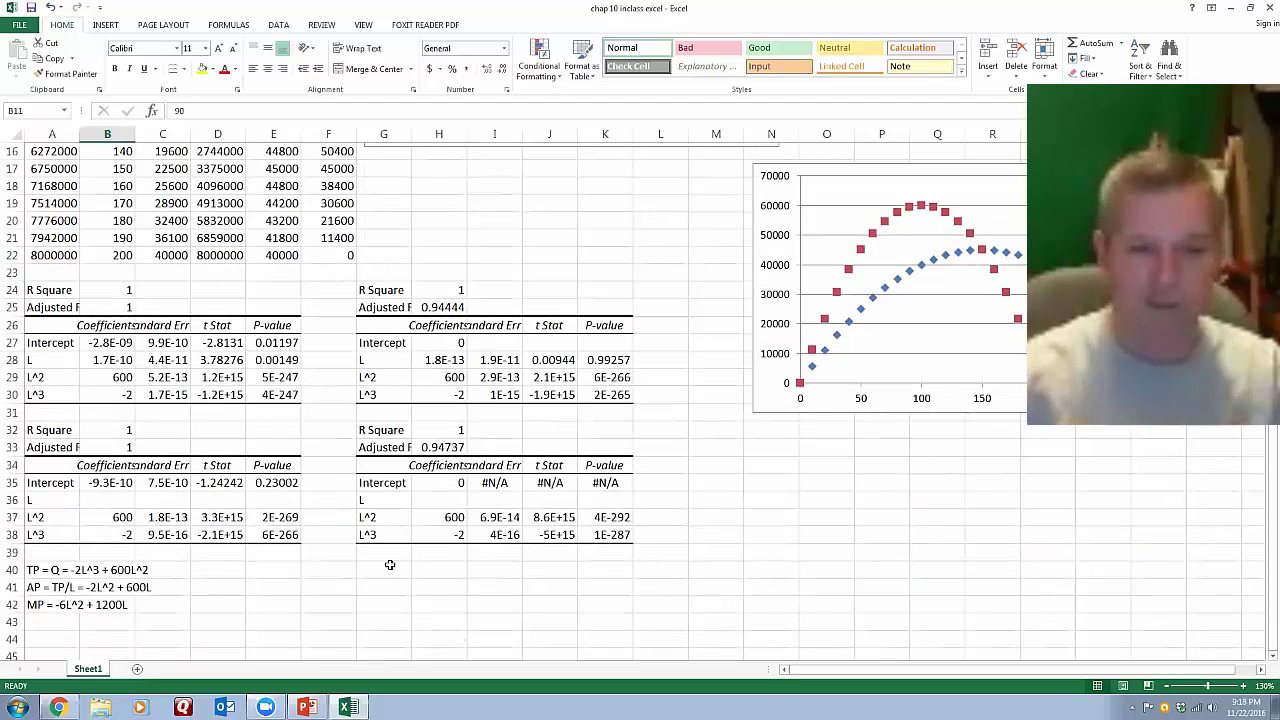
click(390, 565)
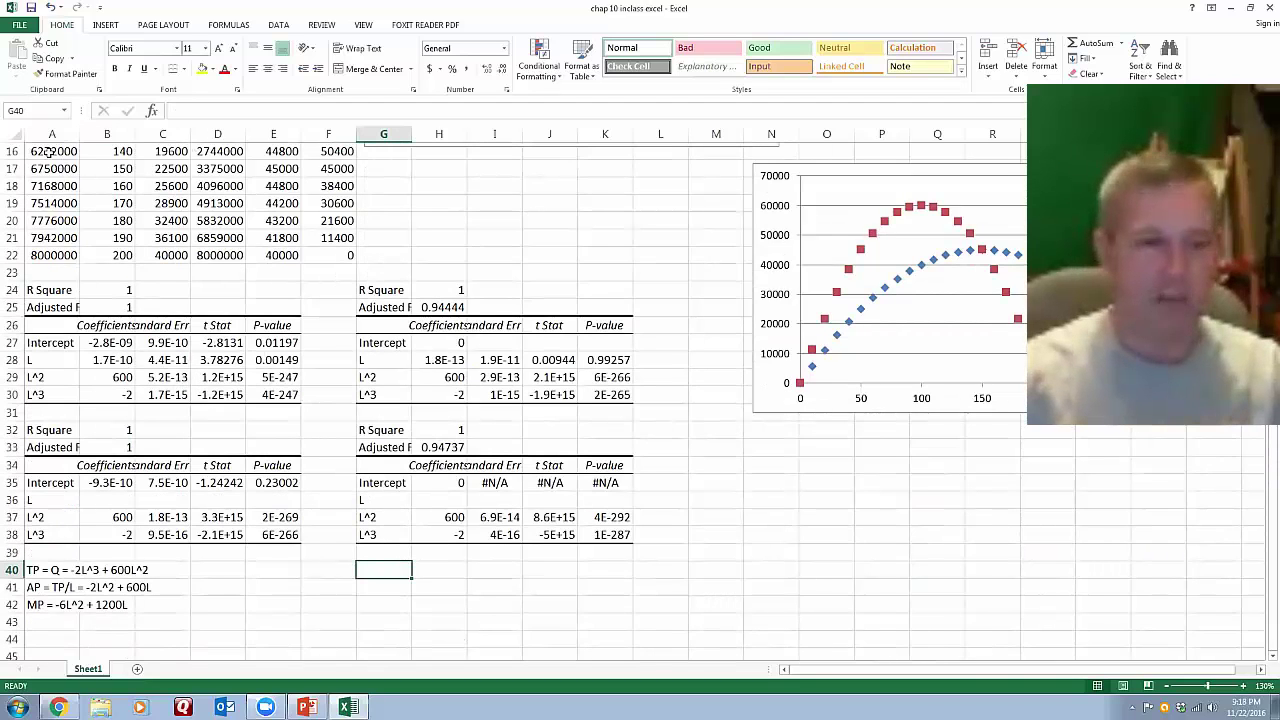
scroll(245, 479, up, 4)
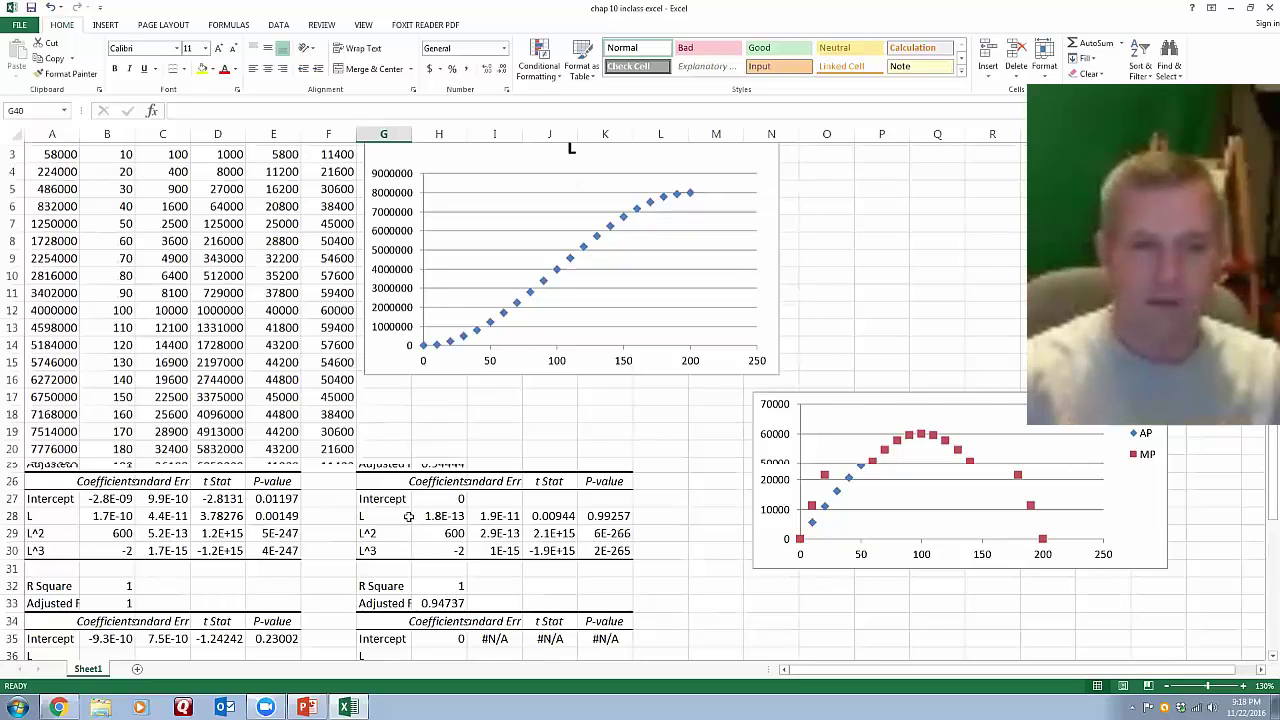
scroll(445, 512, down, 4)
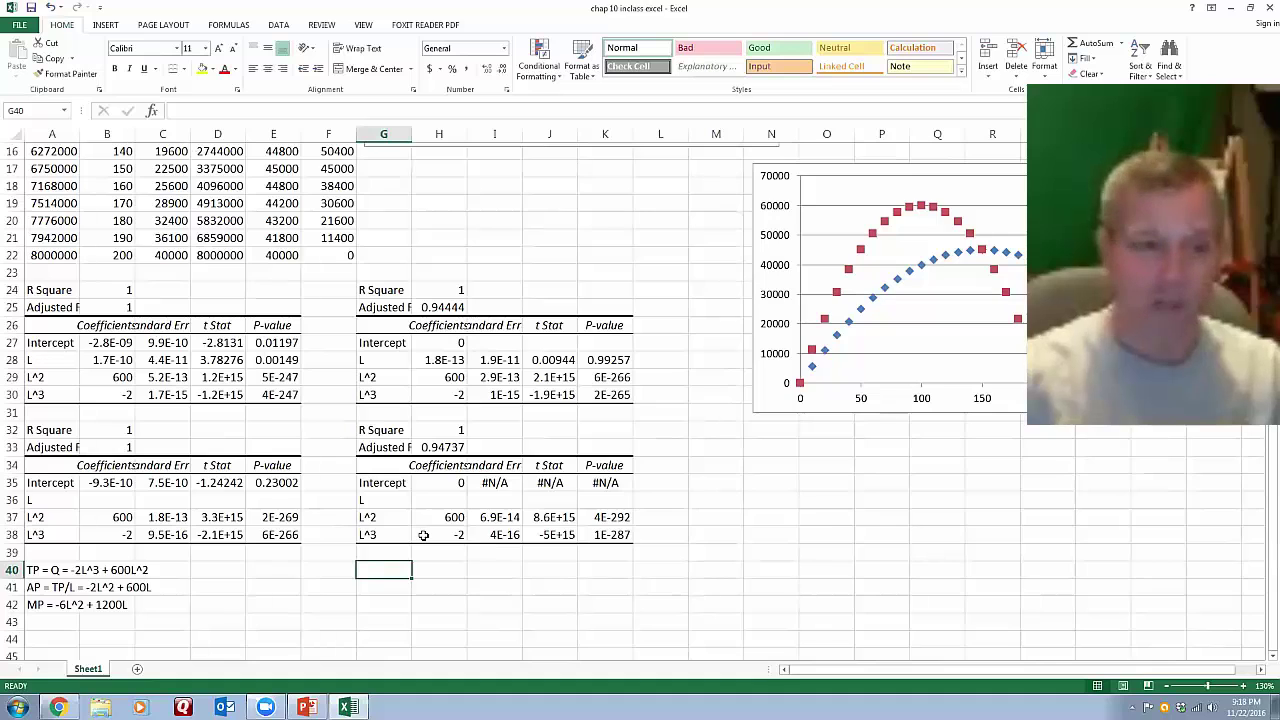
scroll(423, 536, up, 1)
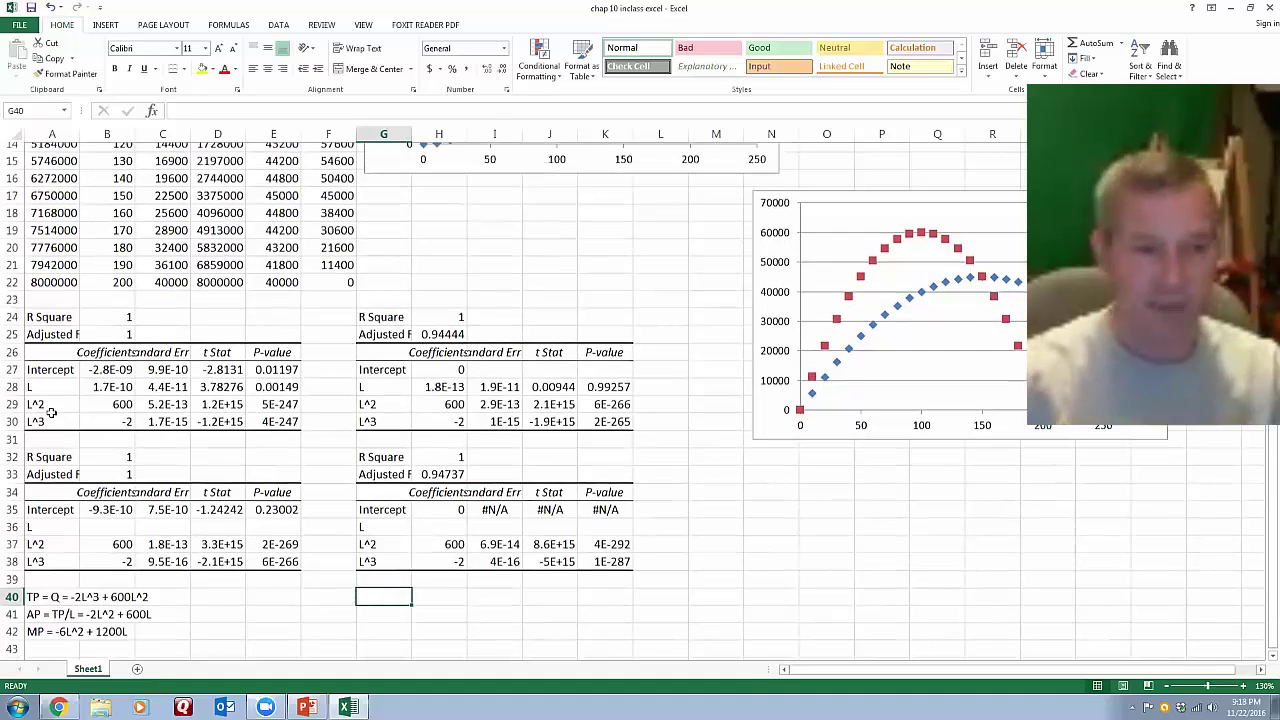
scroll(56, 508, up, 4)
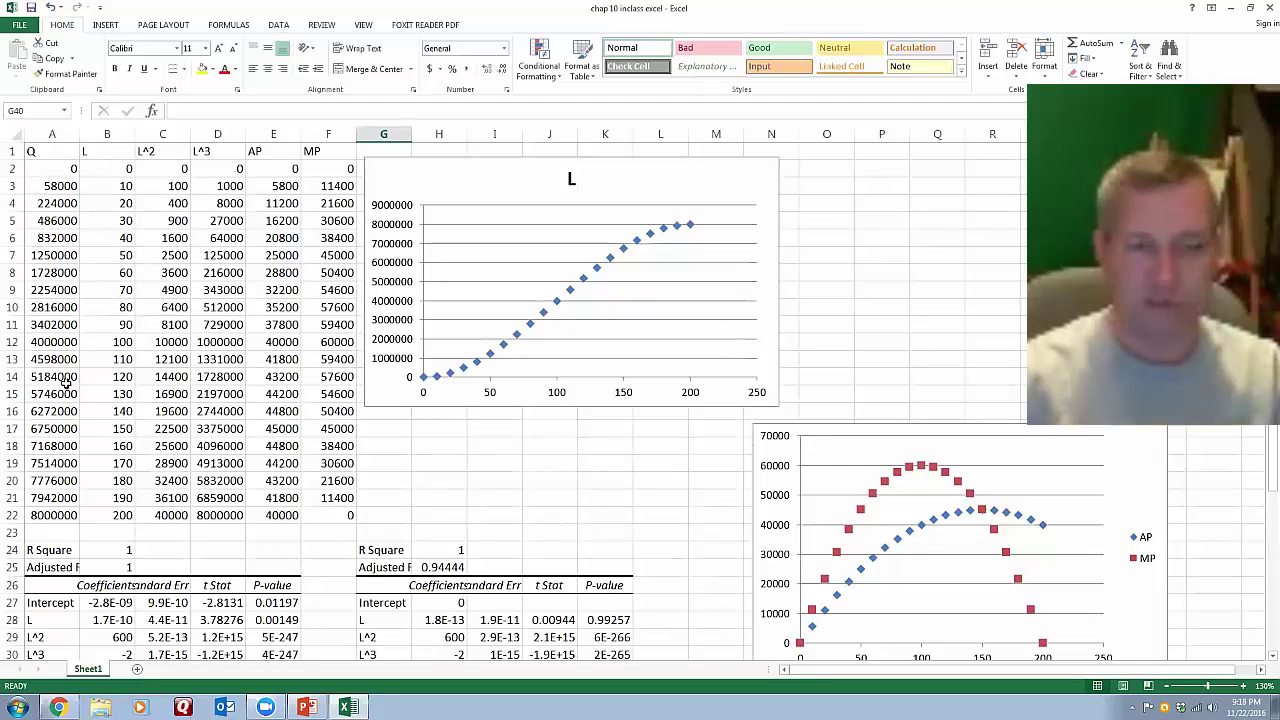
scroll(506, 489, down, 5)
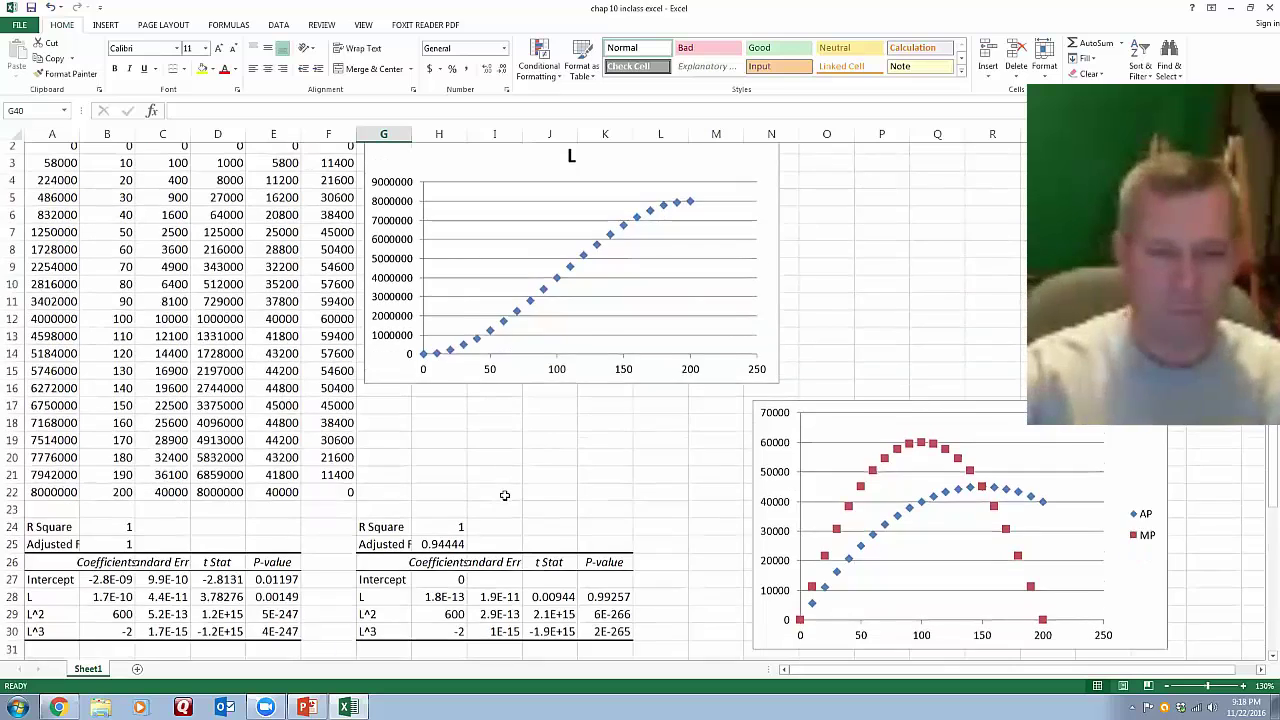
click(430, 361)
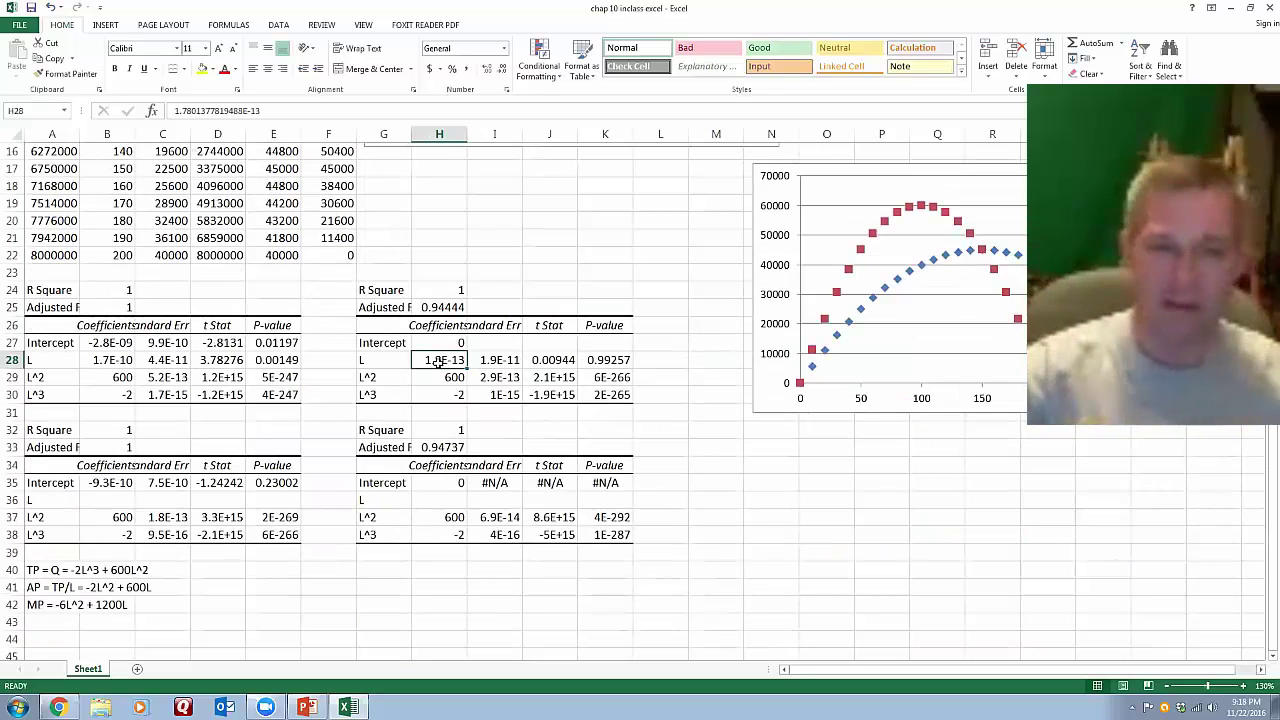
scroll(447, 367, up, 5)
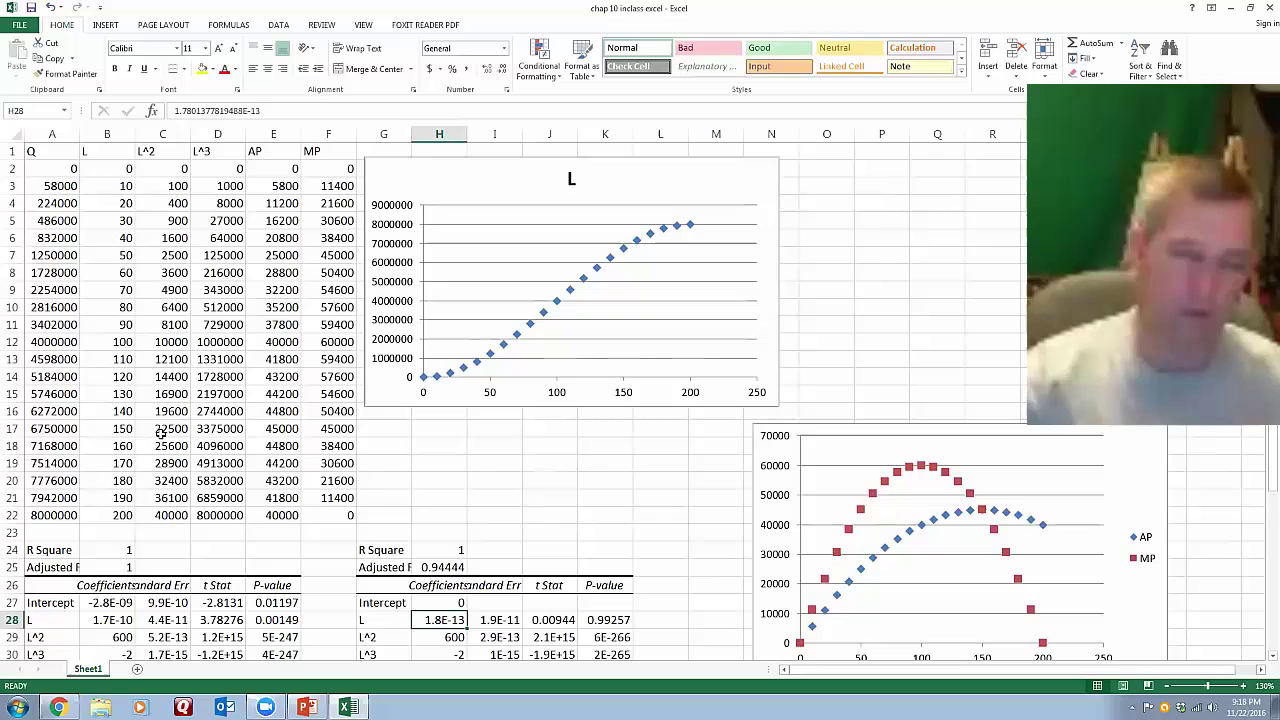
scroll(341, 515, down, 5)
click(500, 415)
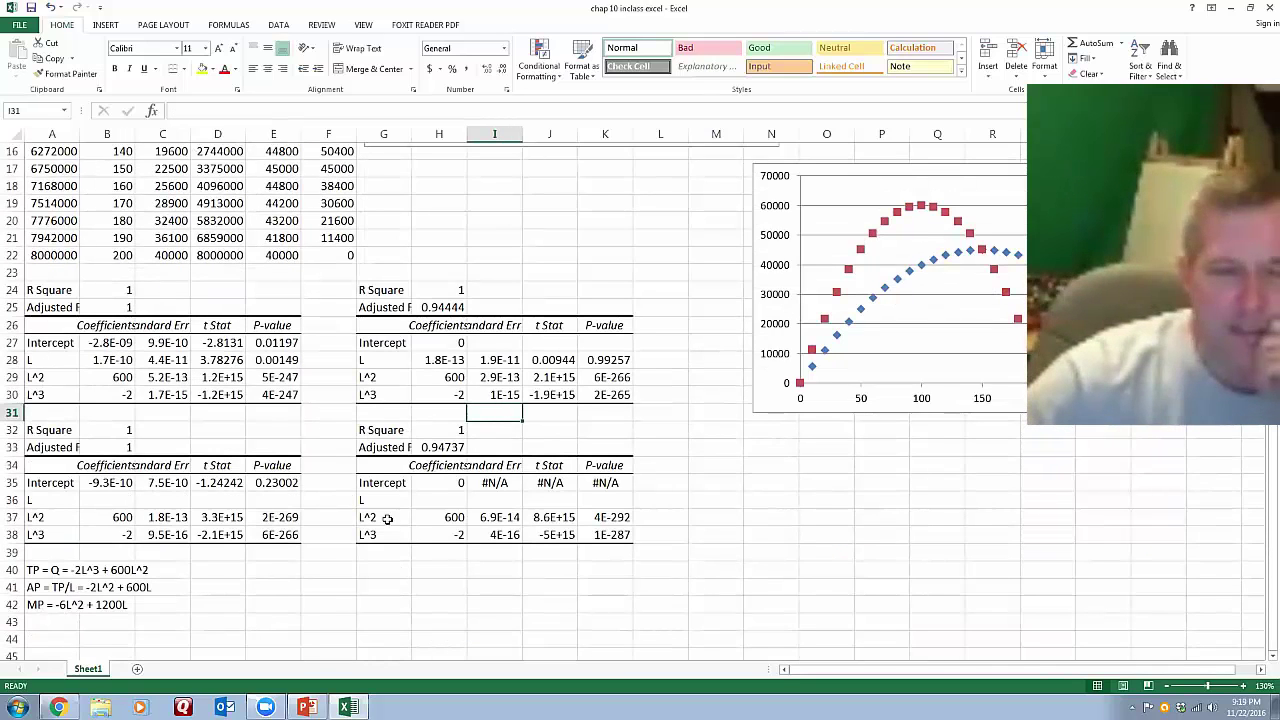
drag(372, 430, 605, 532)
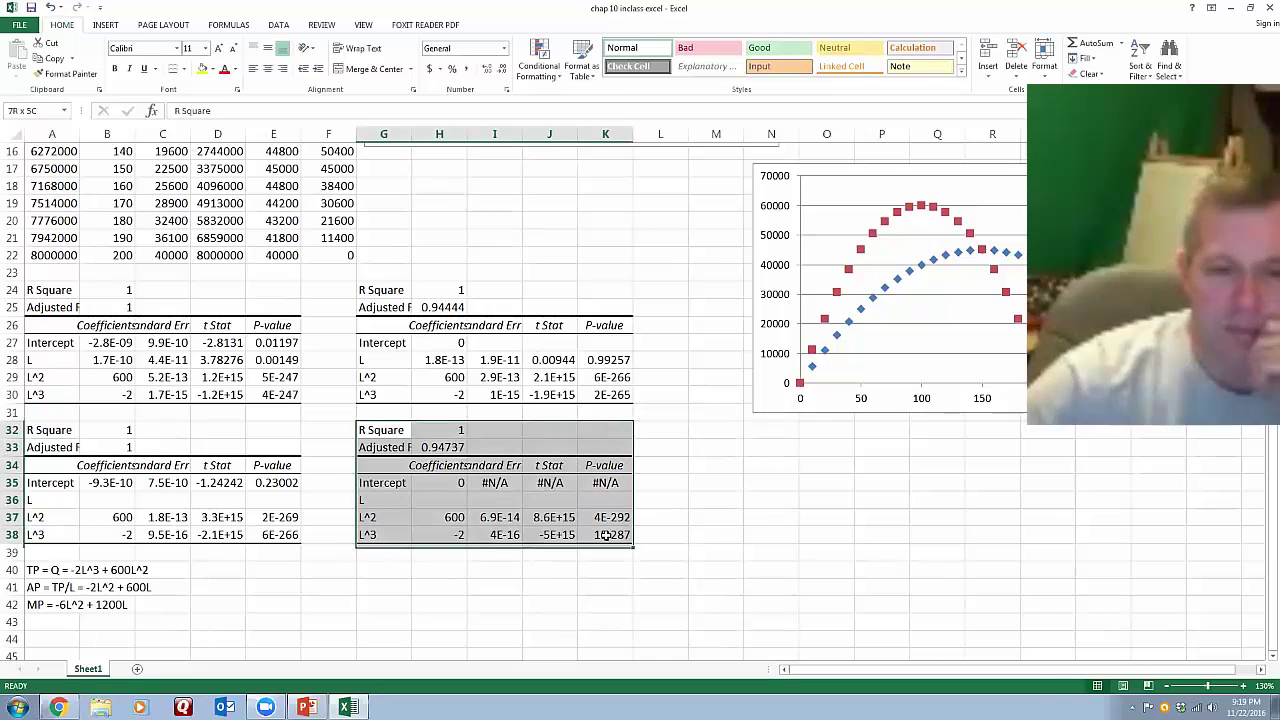
click(118, 515)
click(118, 377)
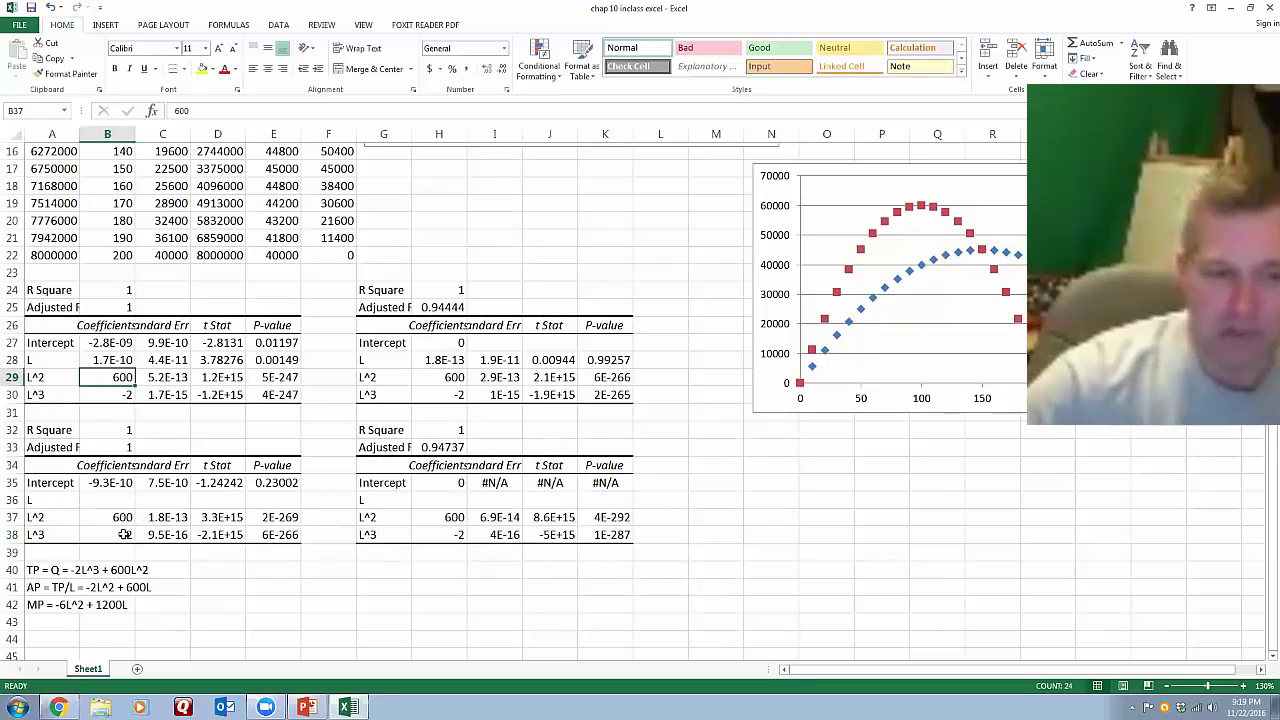
drag(118, 517, 118, 534)
key(ctrl+c)
click(445, 380)
key(Escape)
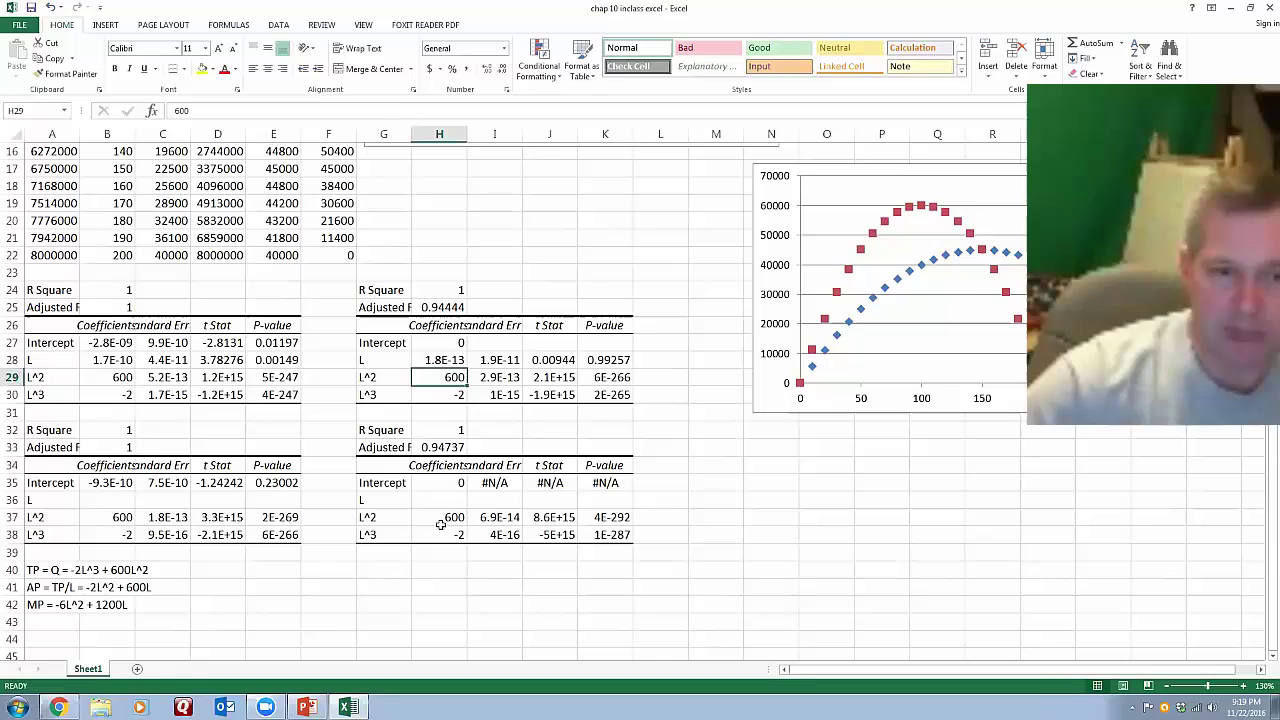
click(445, 517)
click(458, 345)
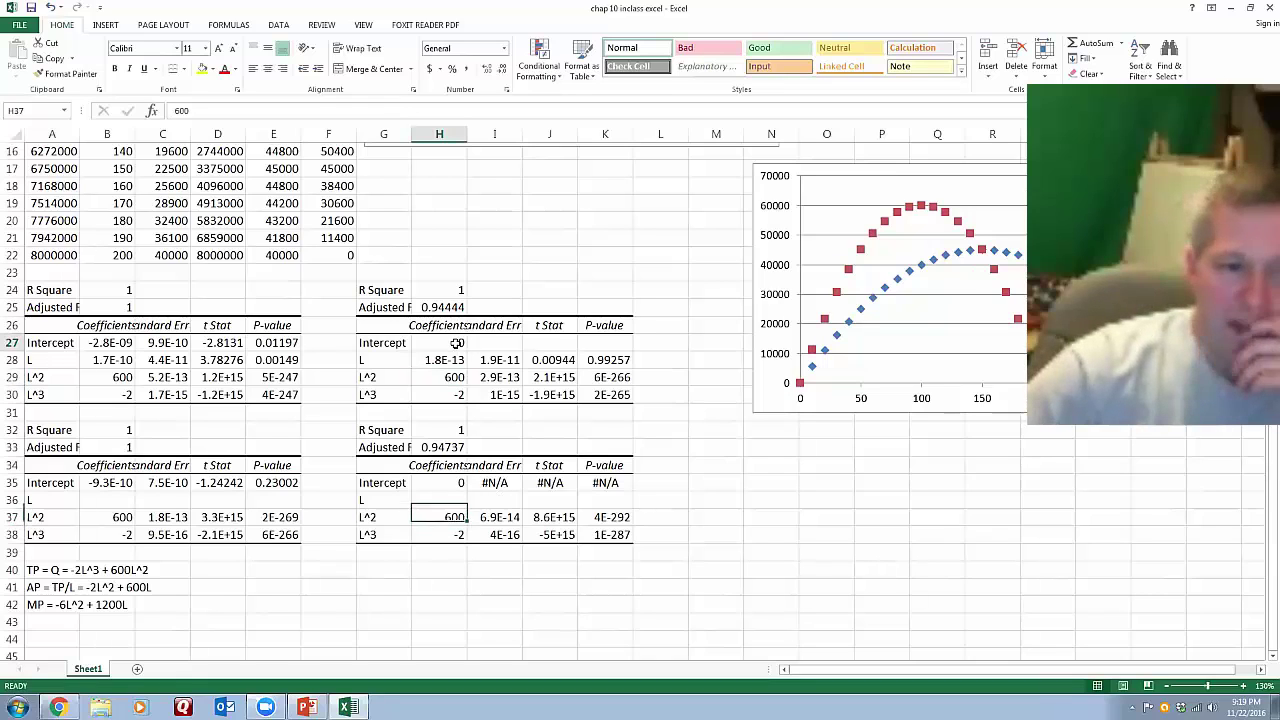
click(438, 480)
click(438, 396)
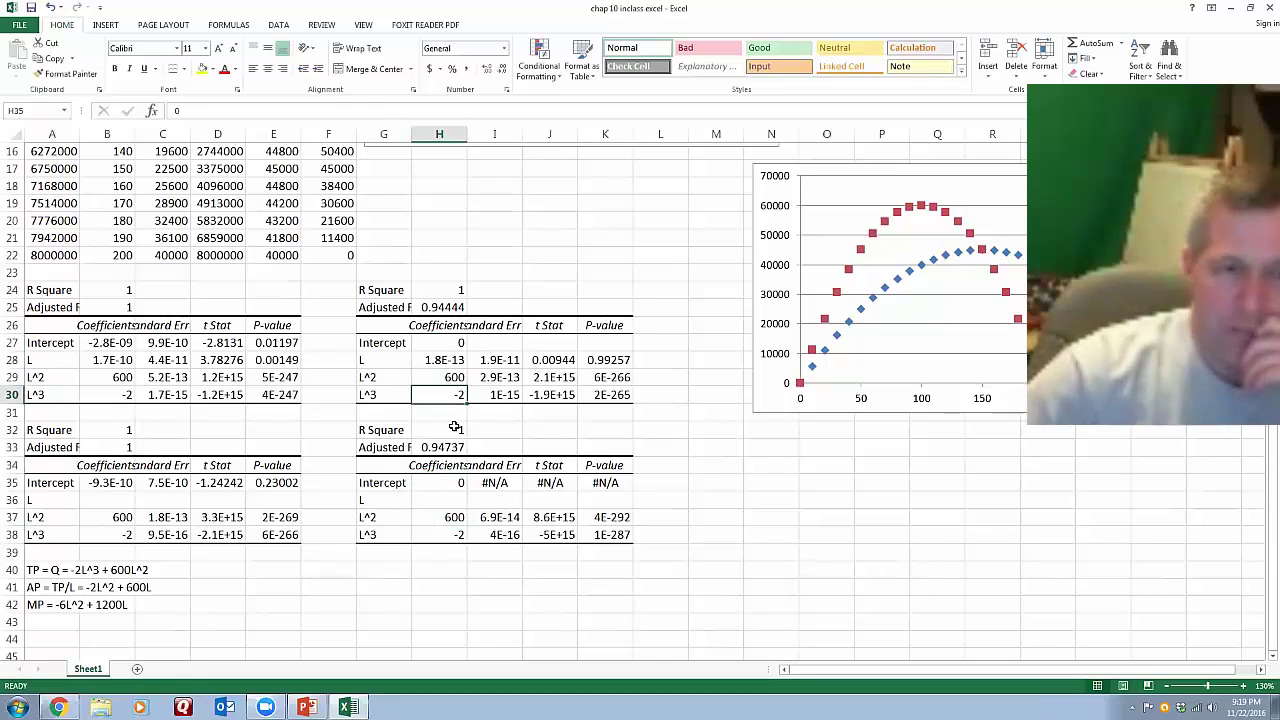
click(425, 358)
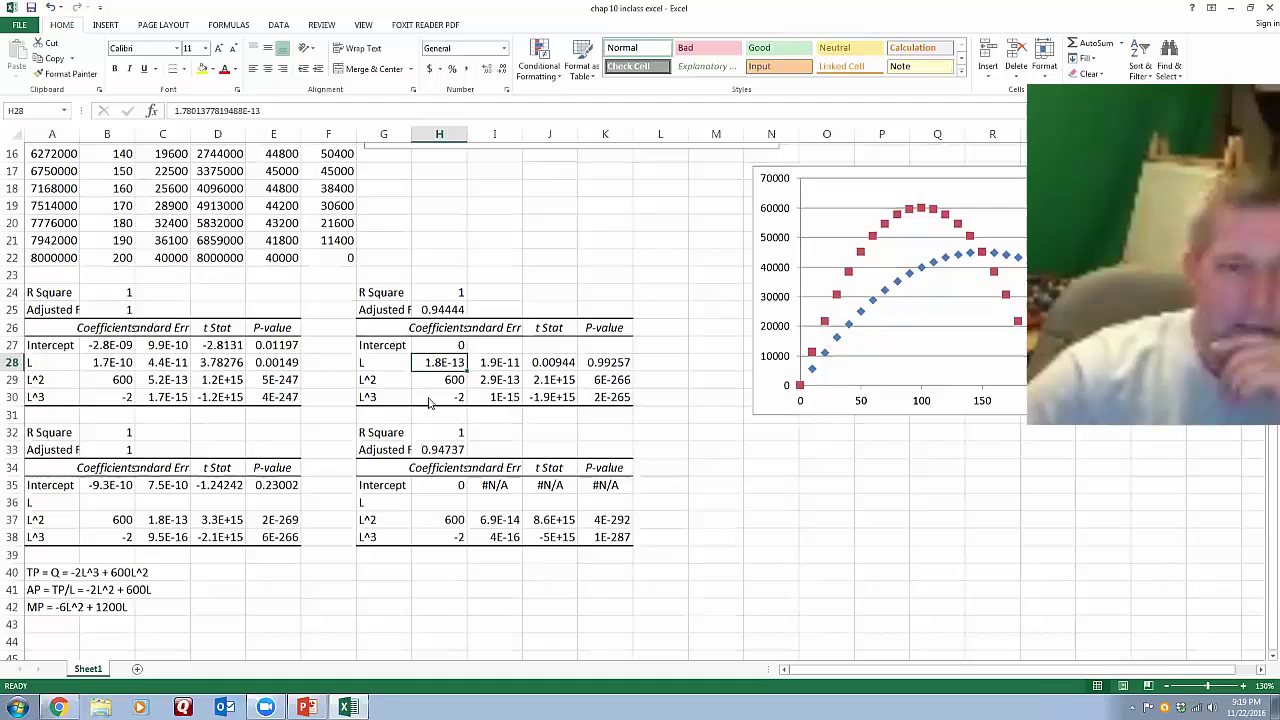
scroll(423, 390, up, 5)
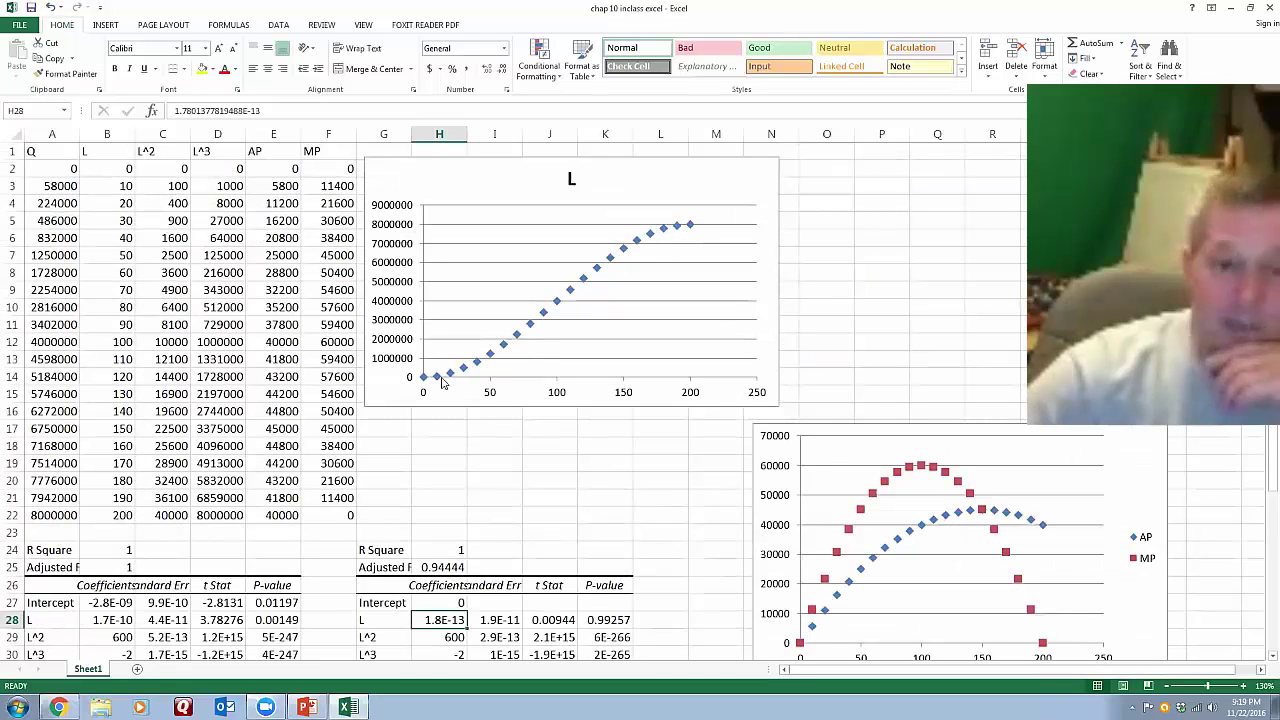
scroll(465, 504, down, 5)
click(445, 517)
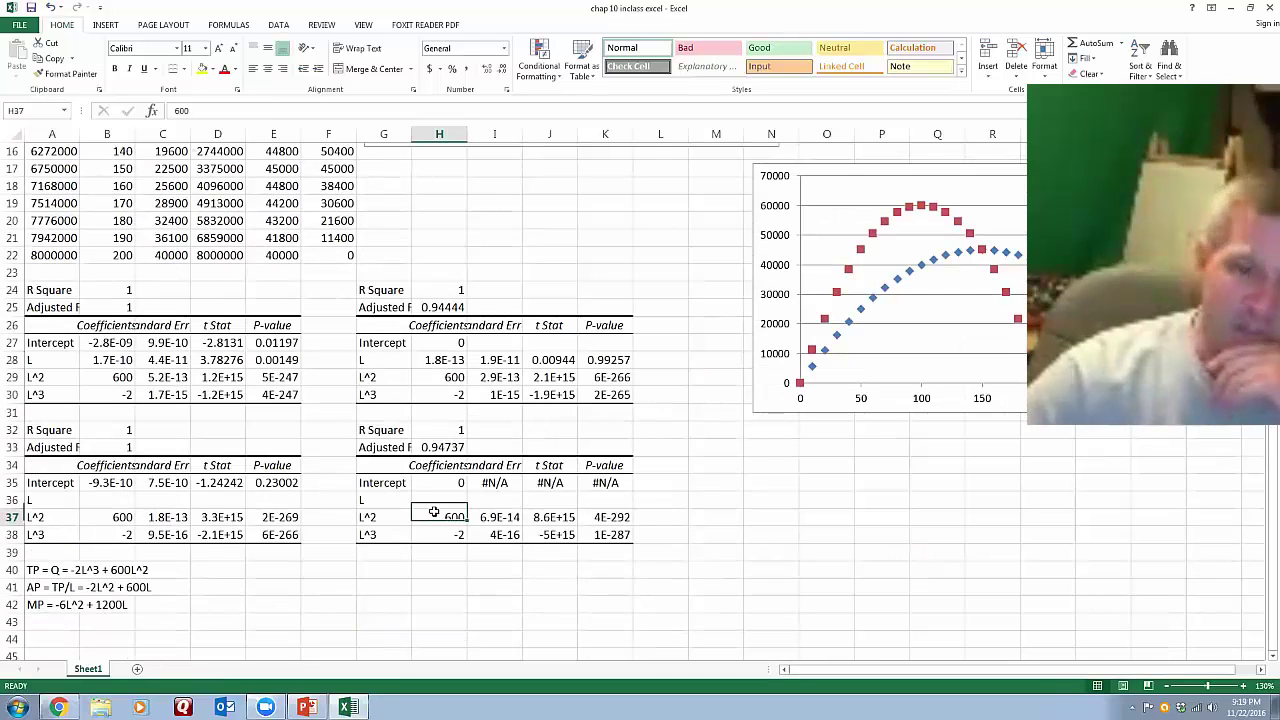
click(440, 535)
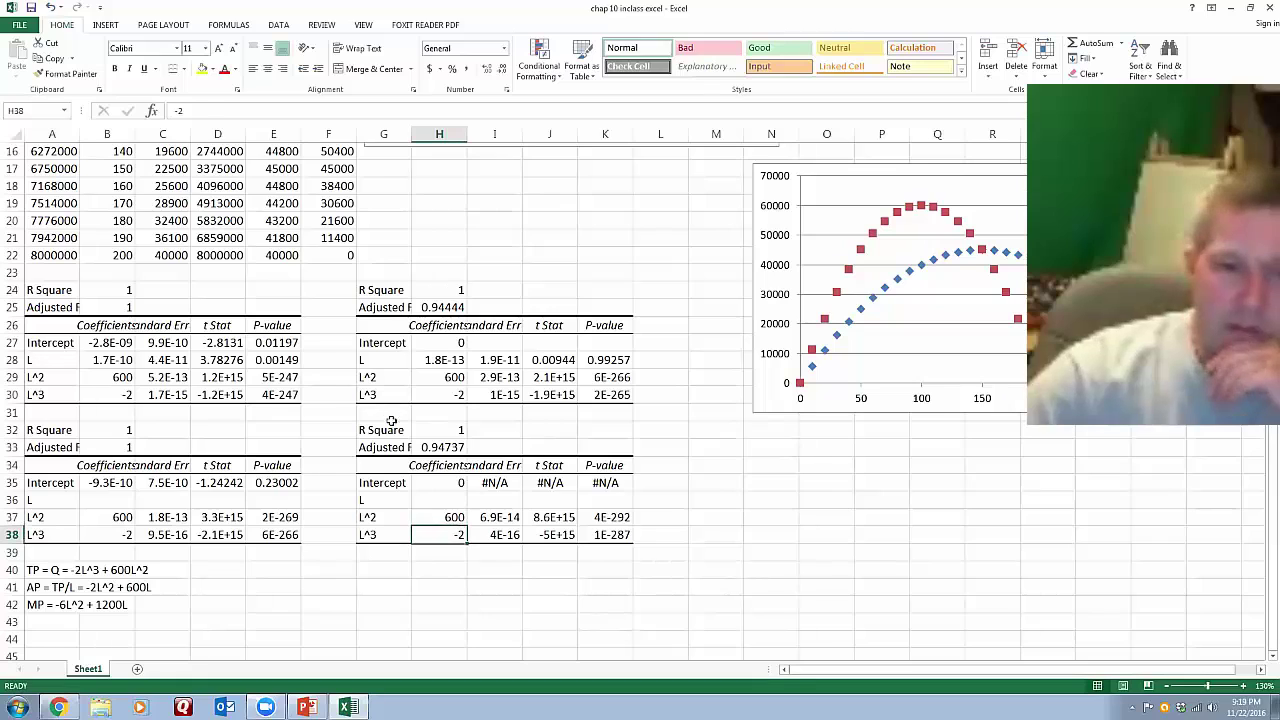
drag(385, 429, 618, 536)
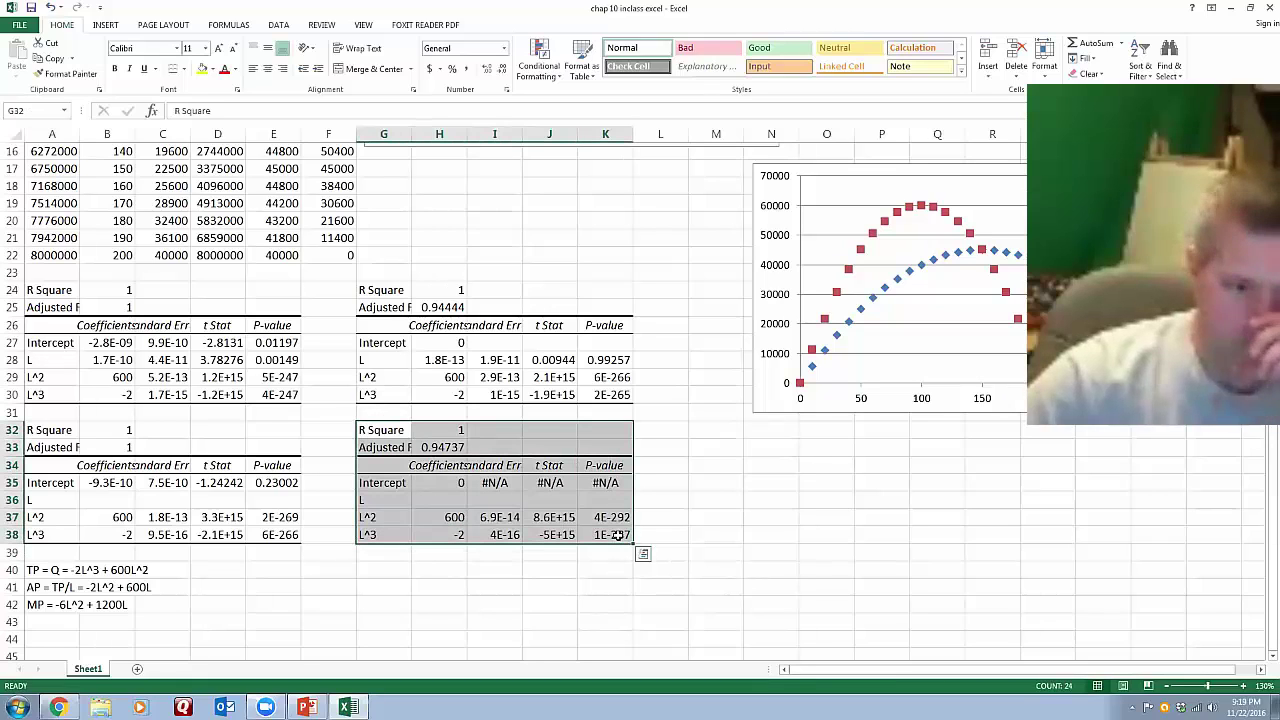
- Review the TP and AP equations starting in cell A40
click(45, 572)
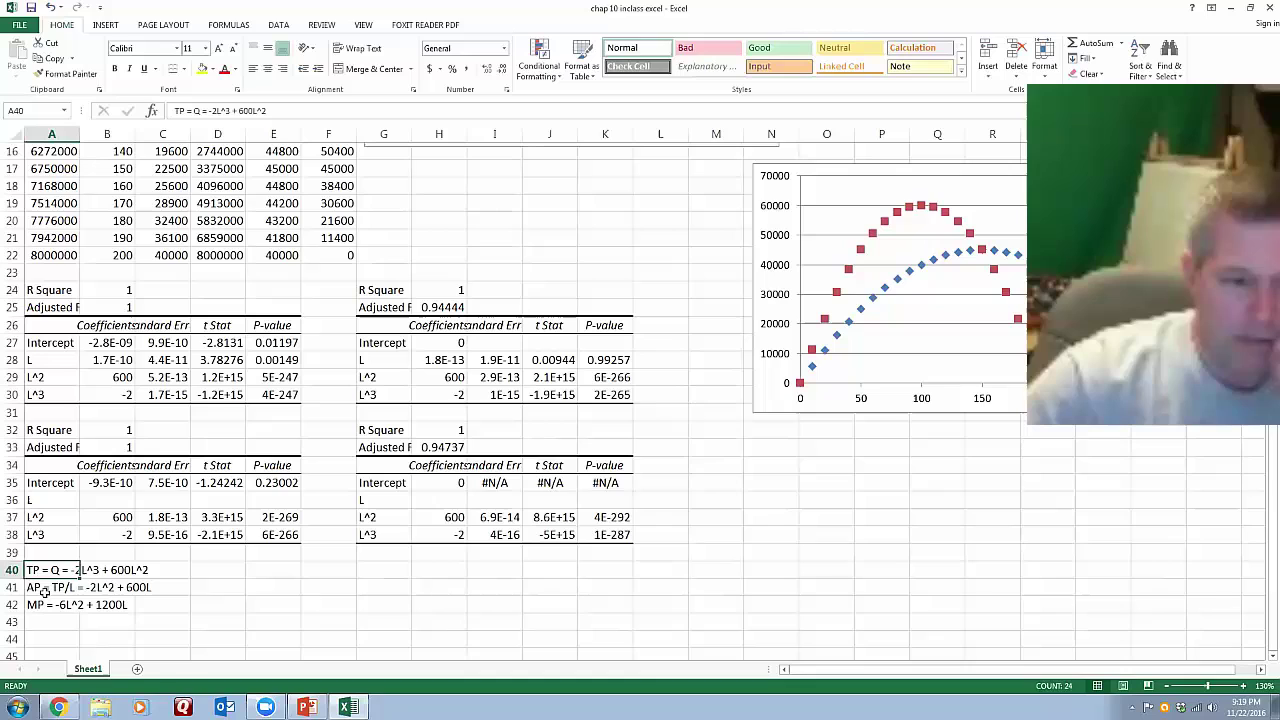
key(Down)
click(40, 570)
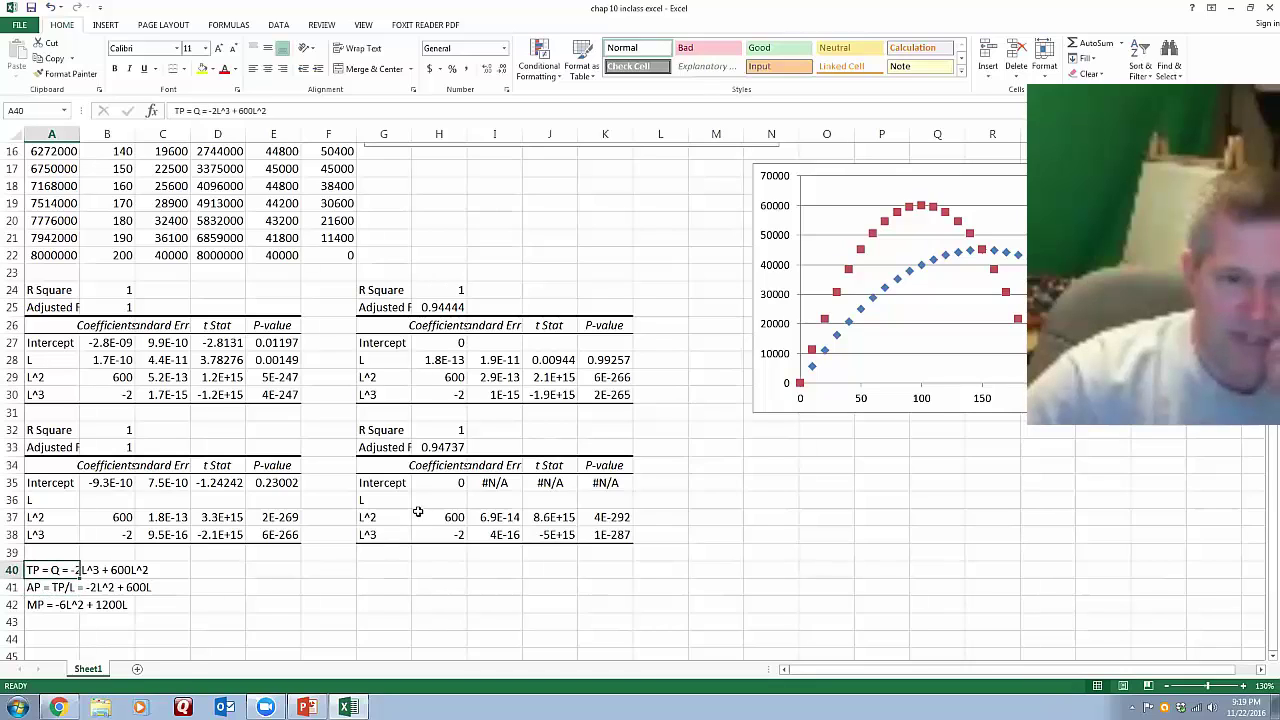
click(240, 604)
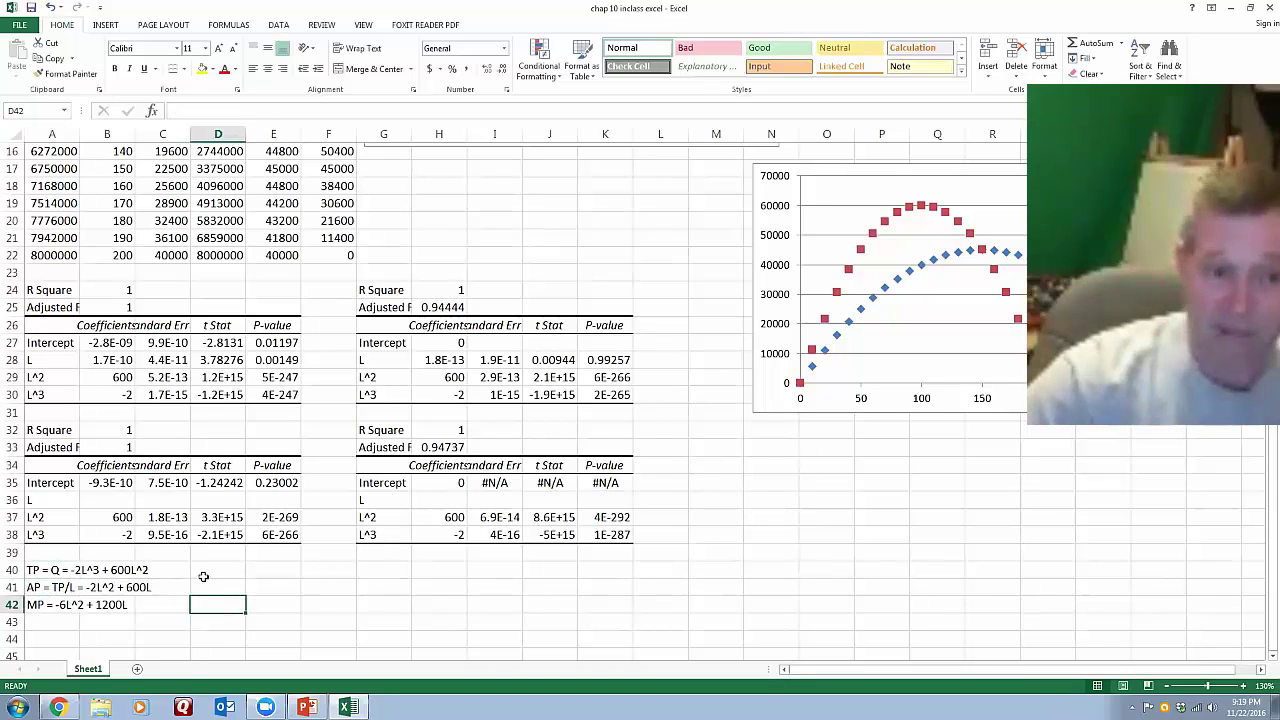
click(286, 574)
- Inspect the AP formula in E12 and open the MP formula =3*$H$38*B12^2+2*$H$37*B12 in F12
scroll(286, 574, up, 1)
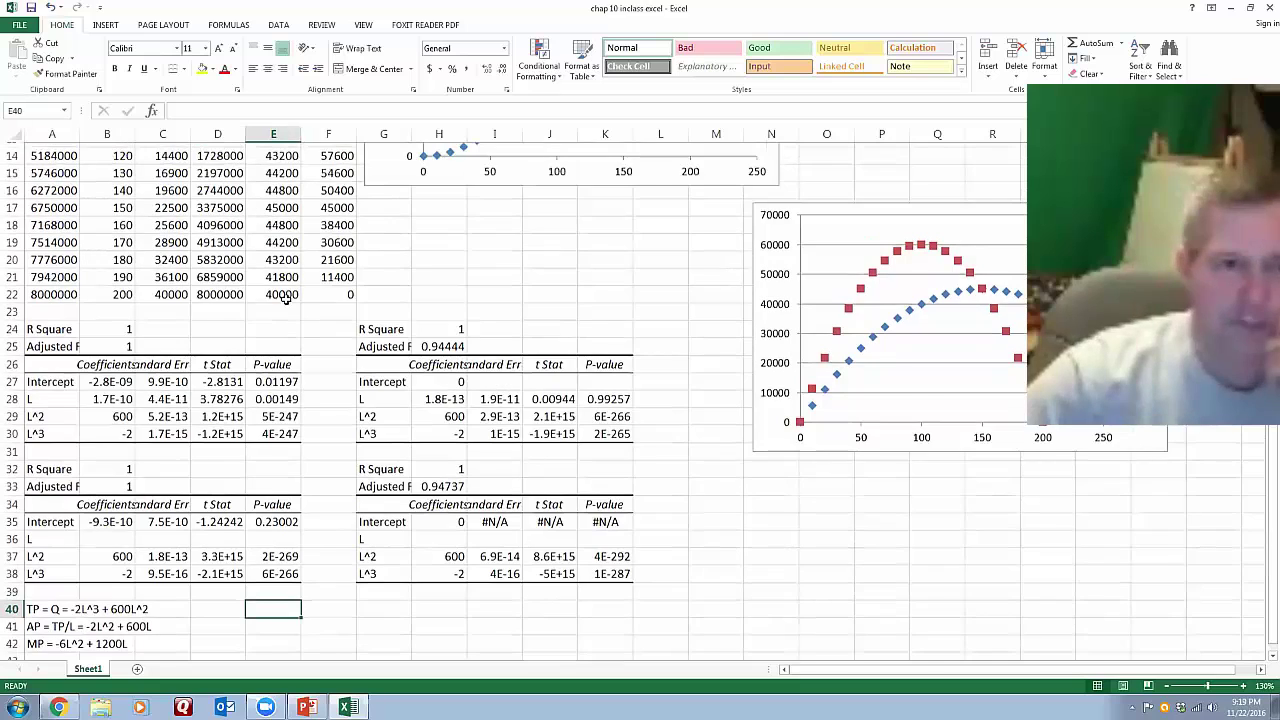
scroll(292, 338, up, 5)
click(292, 338)
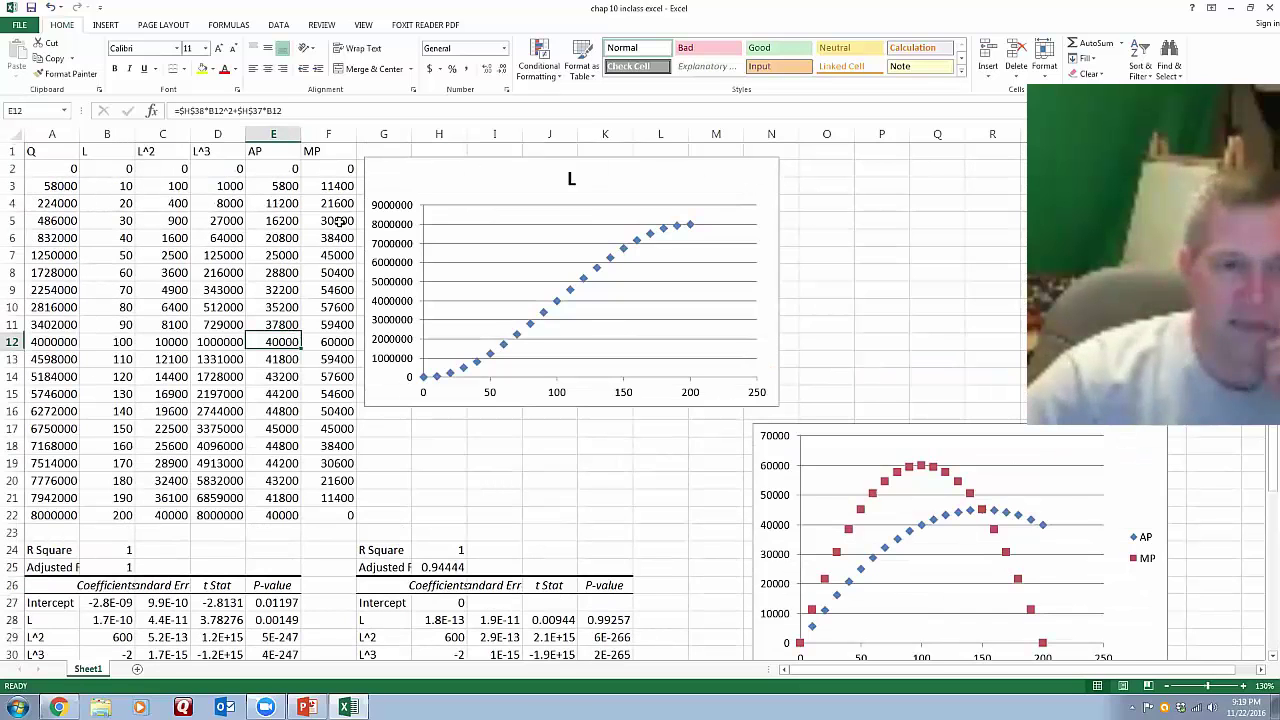
double_click(328, 341)
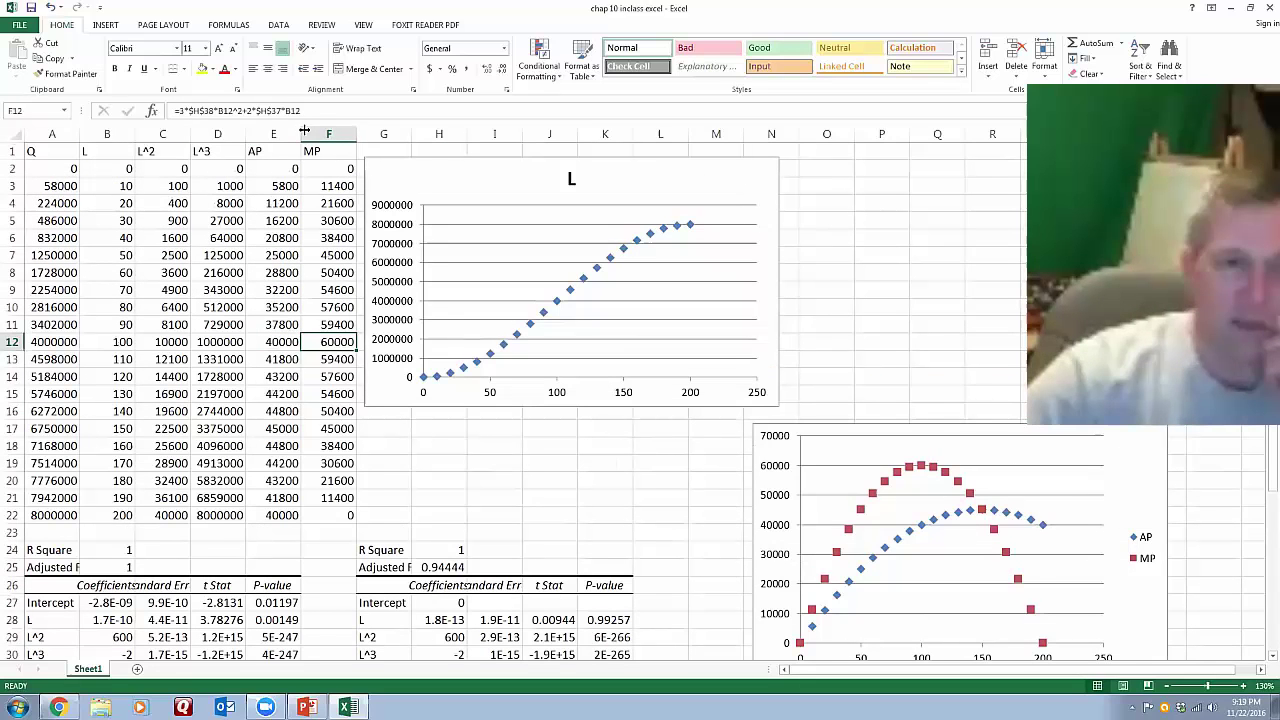
scroll(597, 494, down, 4)
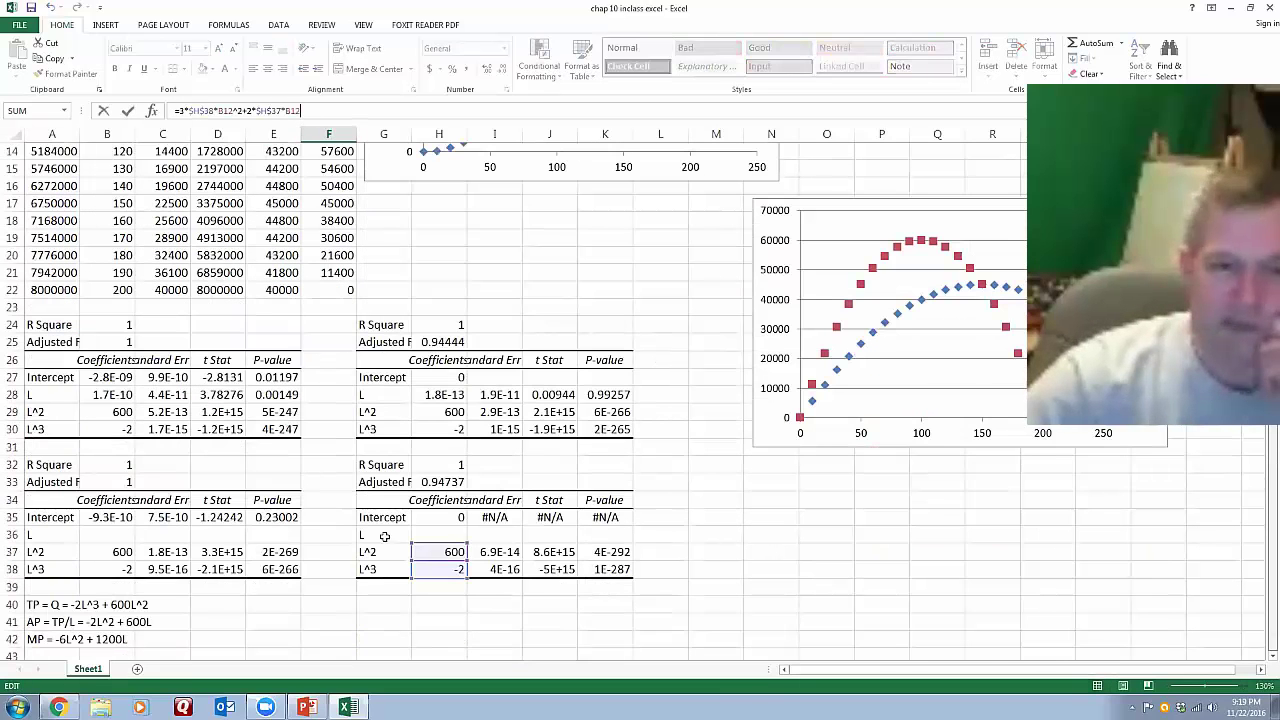